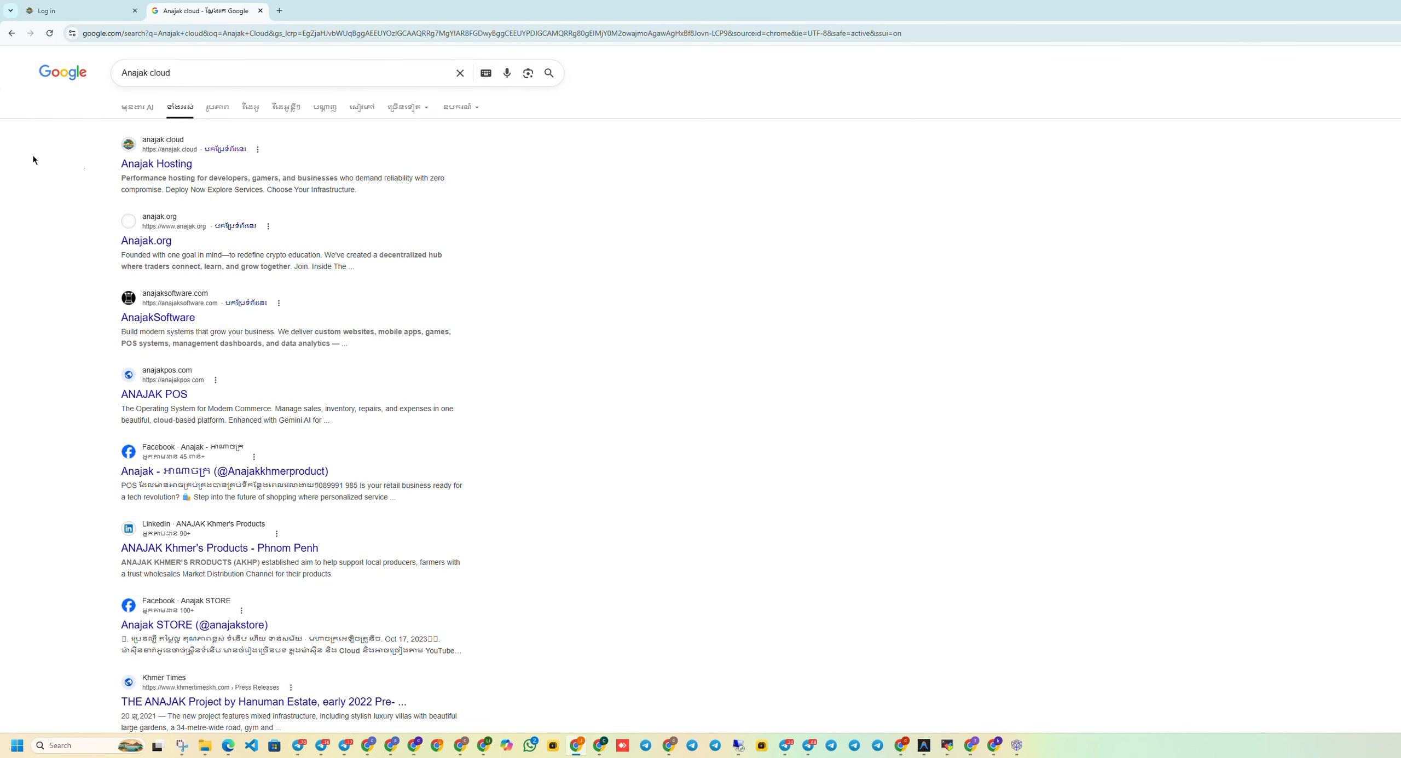
Look over the Google results for 'Anajak cloud', with the Anajak Hosting site listed first.
{"action": "mouse_move", "coordinate": [99, 171]}
{"action": "left_mouse_down"}
{"action": "mouse_move", "coordinate": [110, 140]}
{"action": "mouse_move", "coordinate": [80, 176]}
{"action": "left_mouse_up"}
Open the Anajak Hosting site in a maximized window and go to its registration page.
{"action": "left_click", "coordinate": [140, 163]}
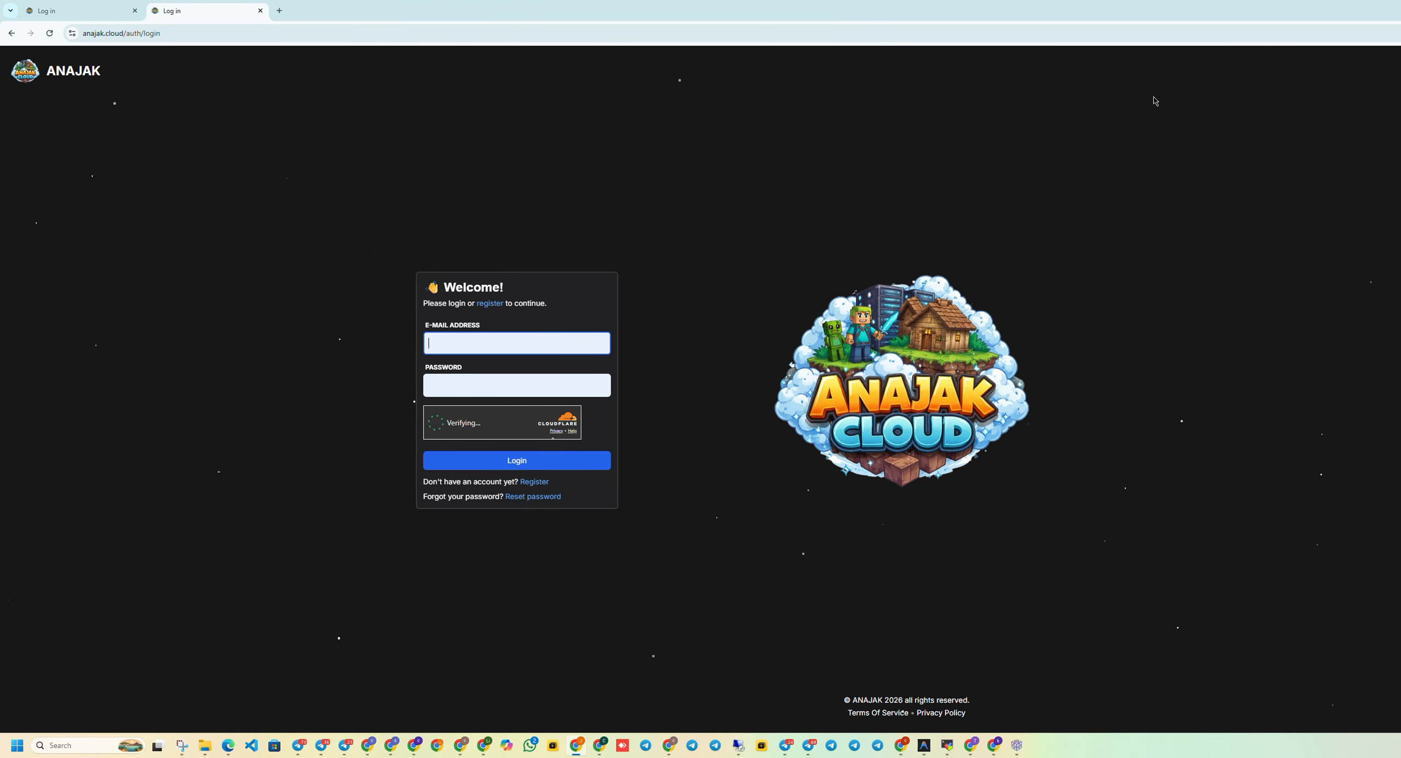
{"action": "double_click", "coordinate": [847, 18]}
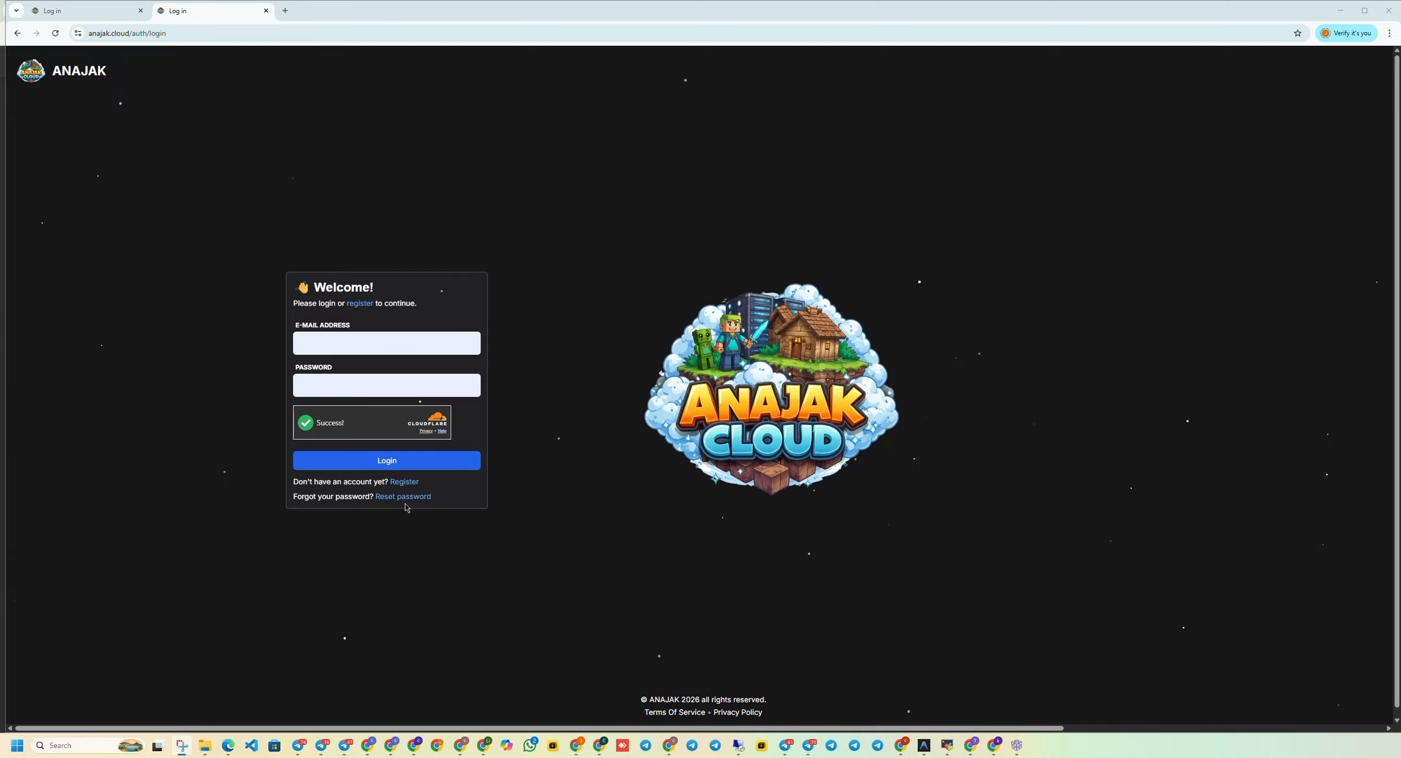
{"action": "left_click", "coordinate": [403, 481]}
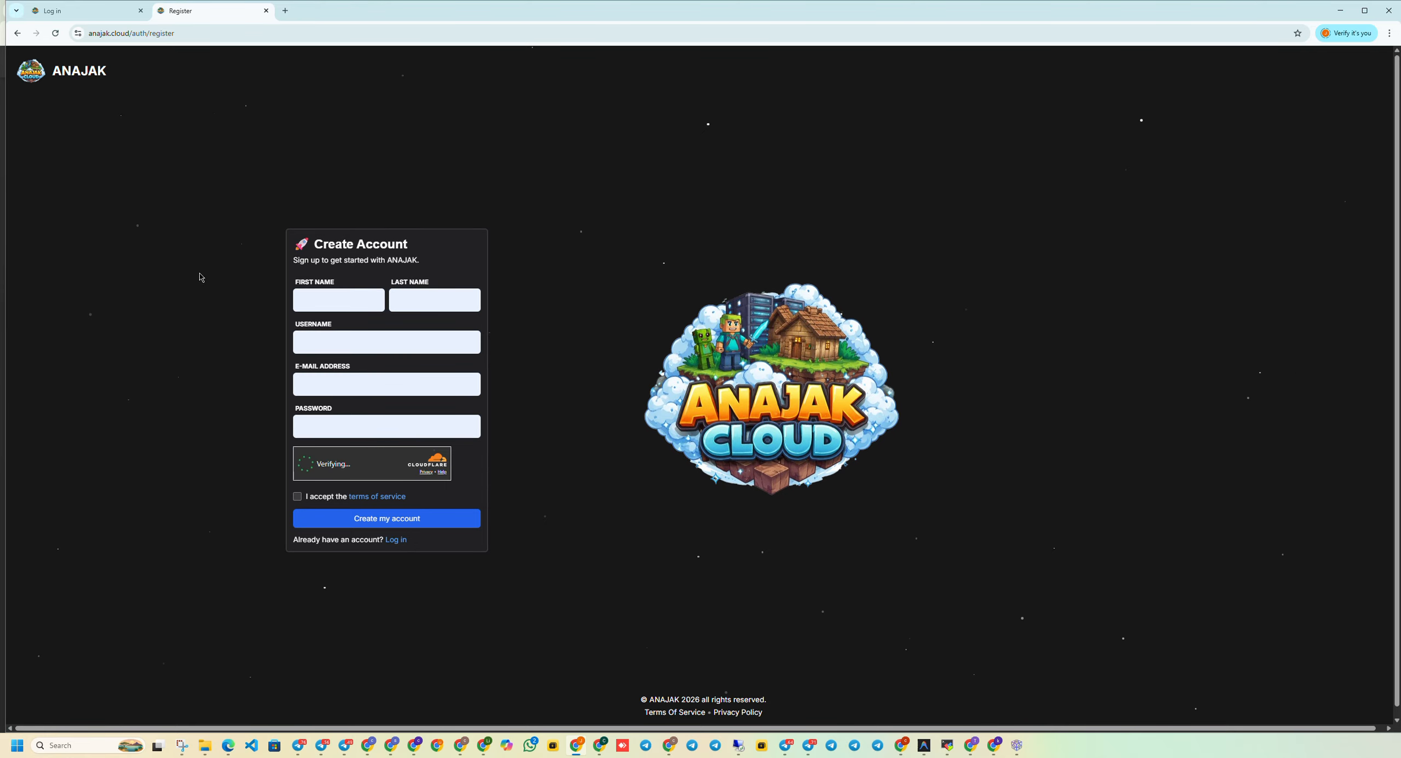
Fill in the first and last name, a username, the saved e-mail address and a password.
{"action": "left_click", "coordinate": [323, 304]}
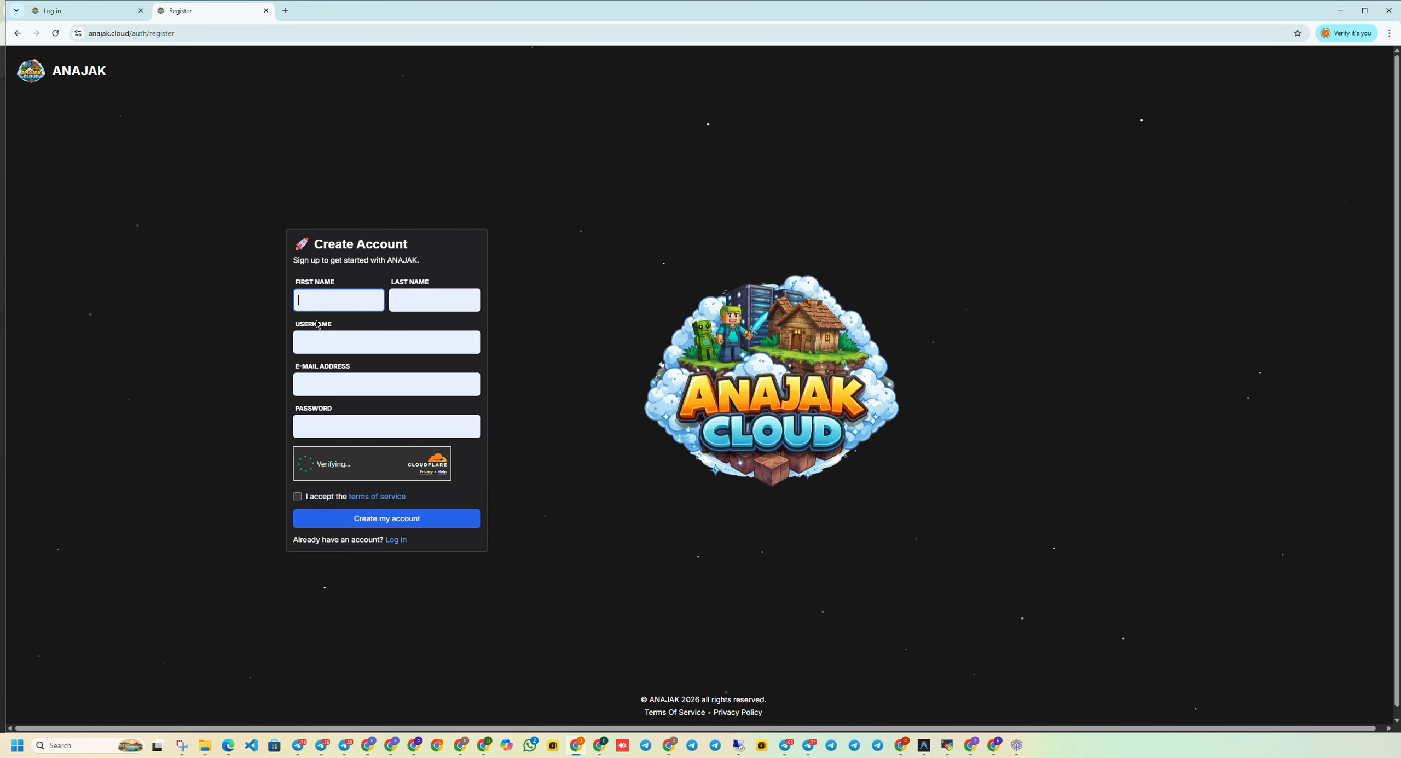
{"action": "type", "text": "Li"}
{"action": "left_click", "coordinate": [425, 301]}
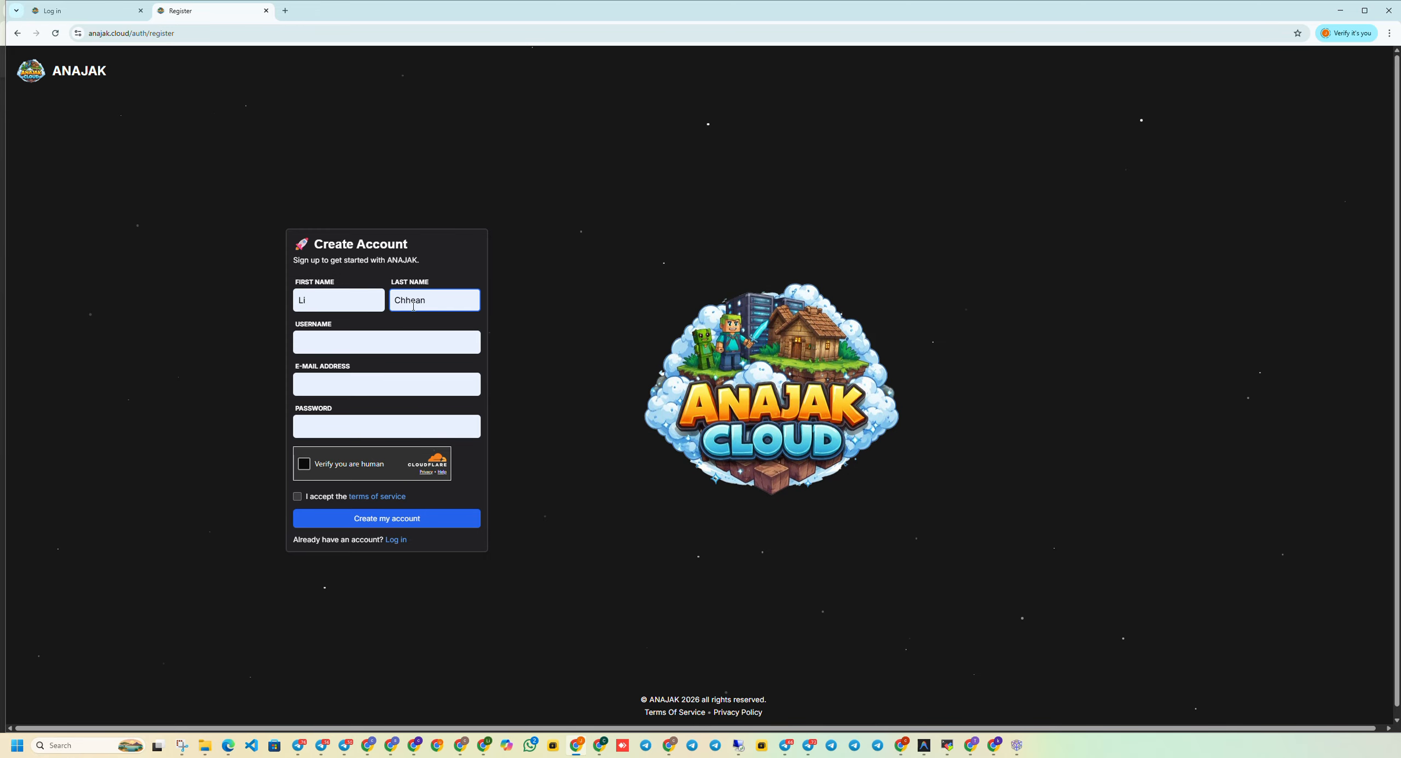
{"action": "left_click", "coordinate": [323, 331]}
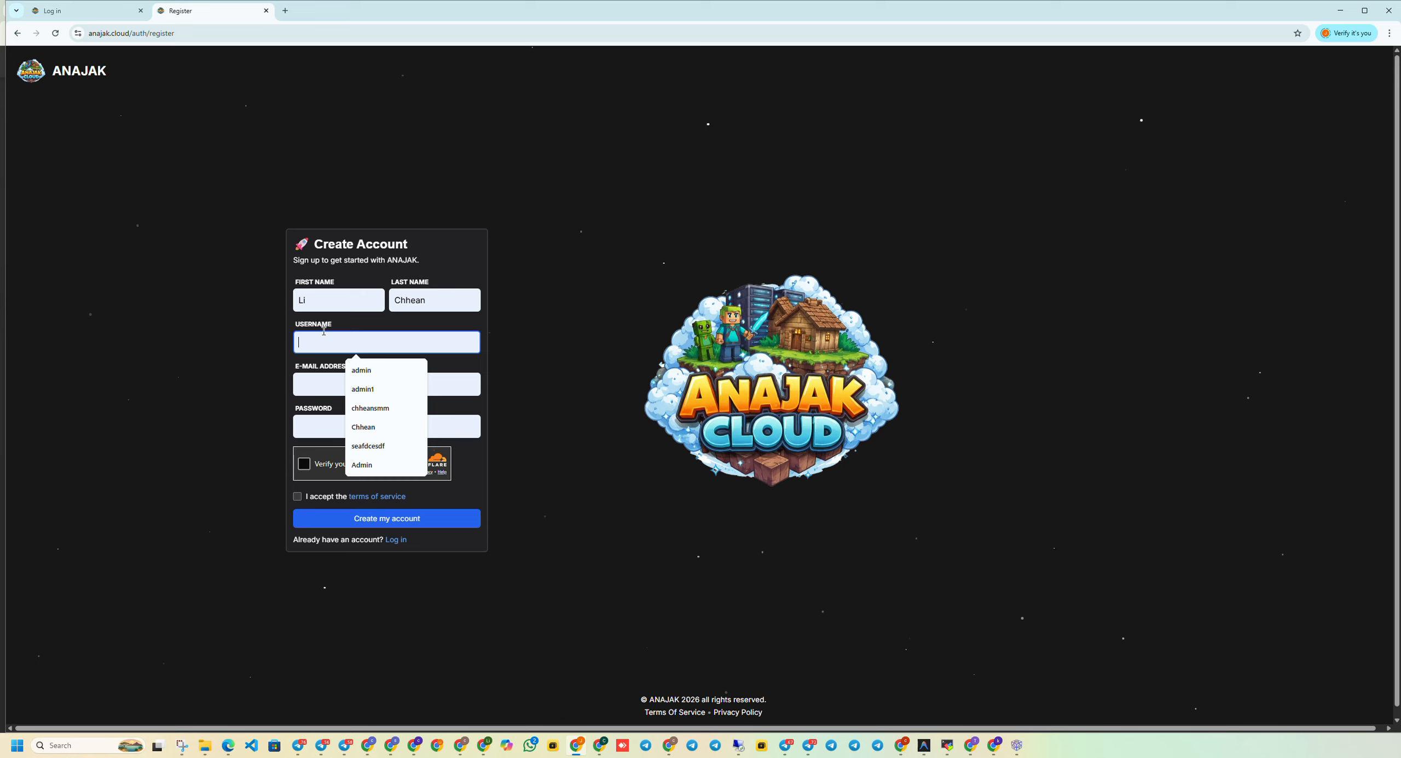
{"action": "type", "text": "lich"}
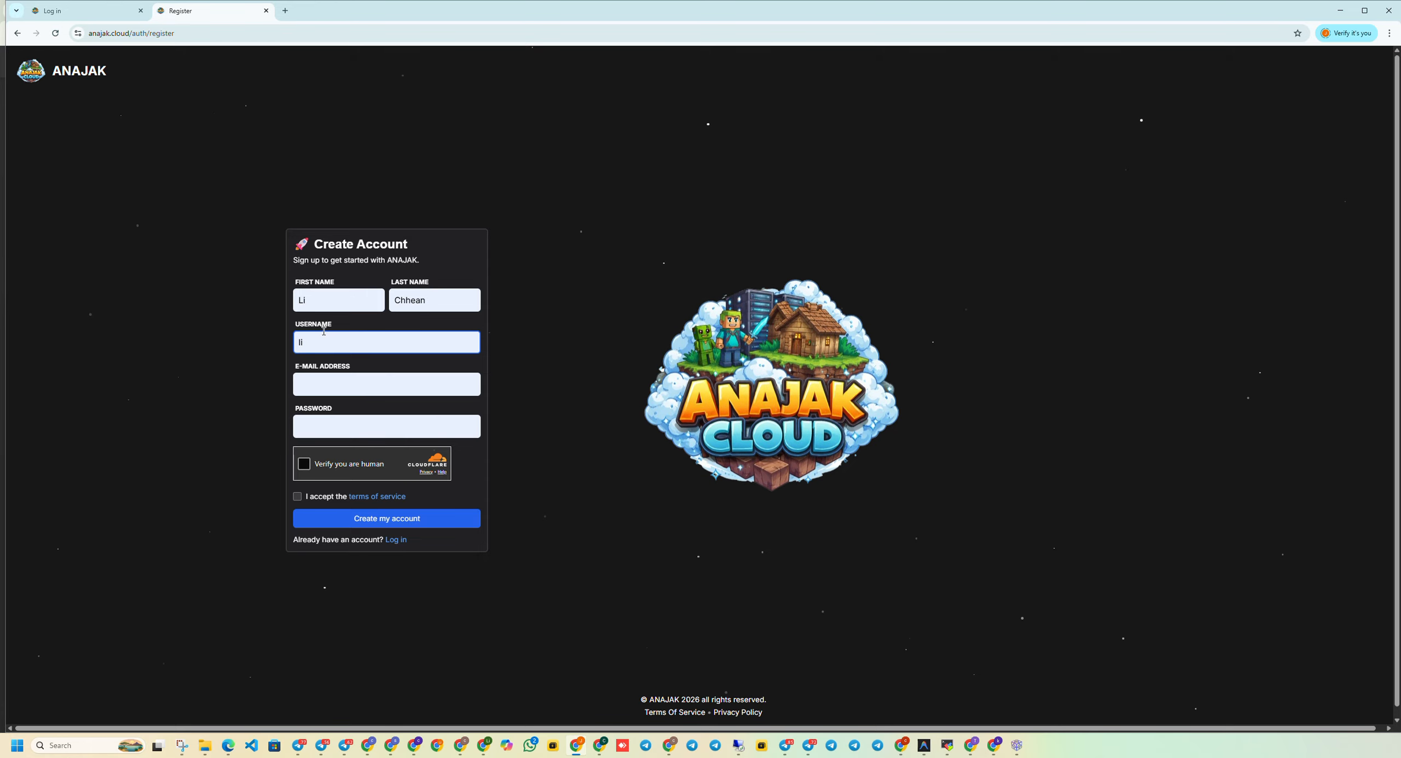
{"action": "key", "text": "BackSpace"}
{"action": "type", "text": "aalaa11"}
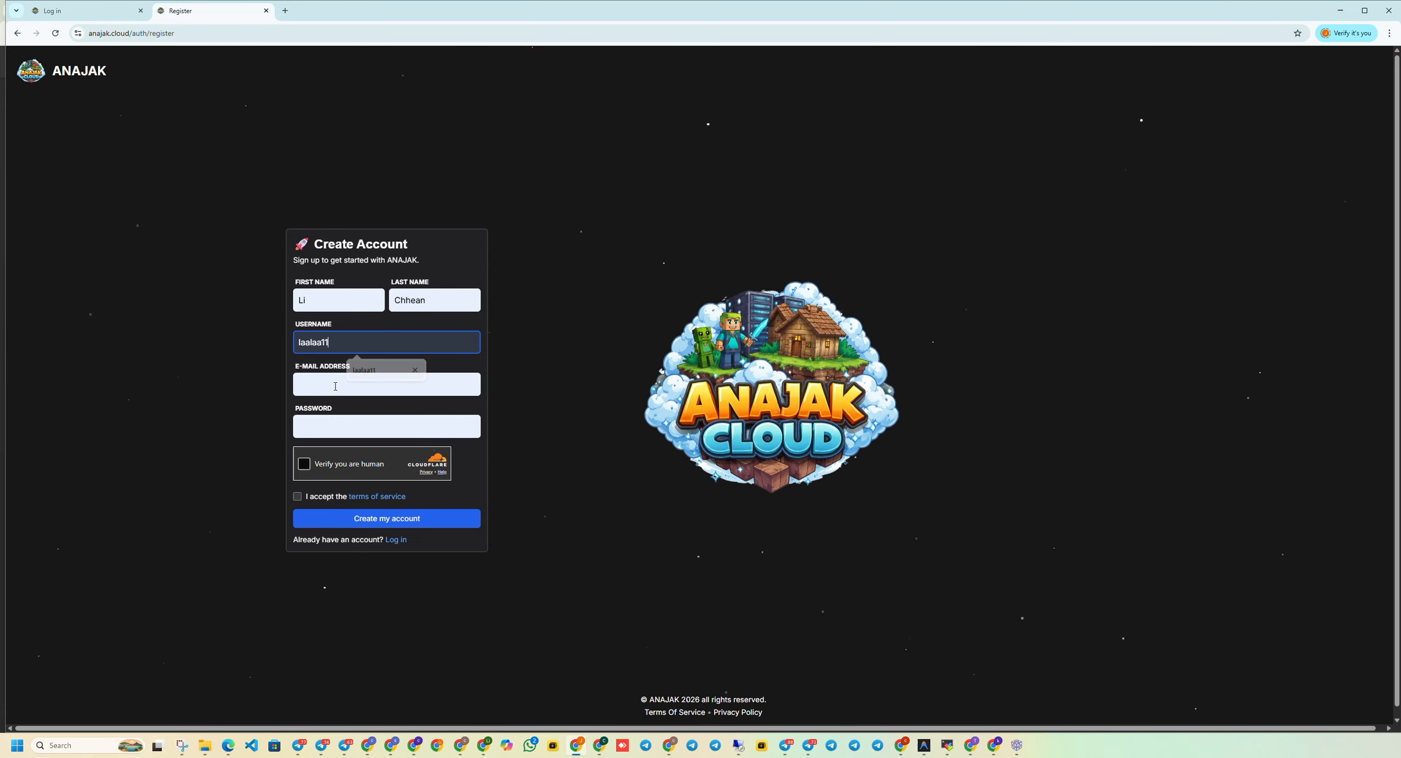
{"action": "left_click", "coordinate": [372, 371]}
{"action": "left_click", "coordinate": [298, 386]}
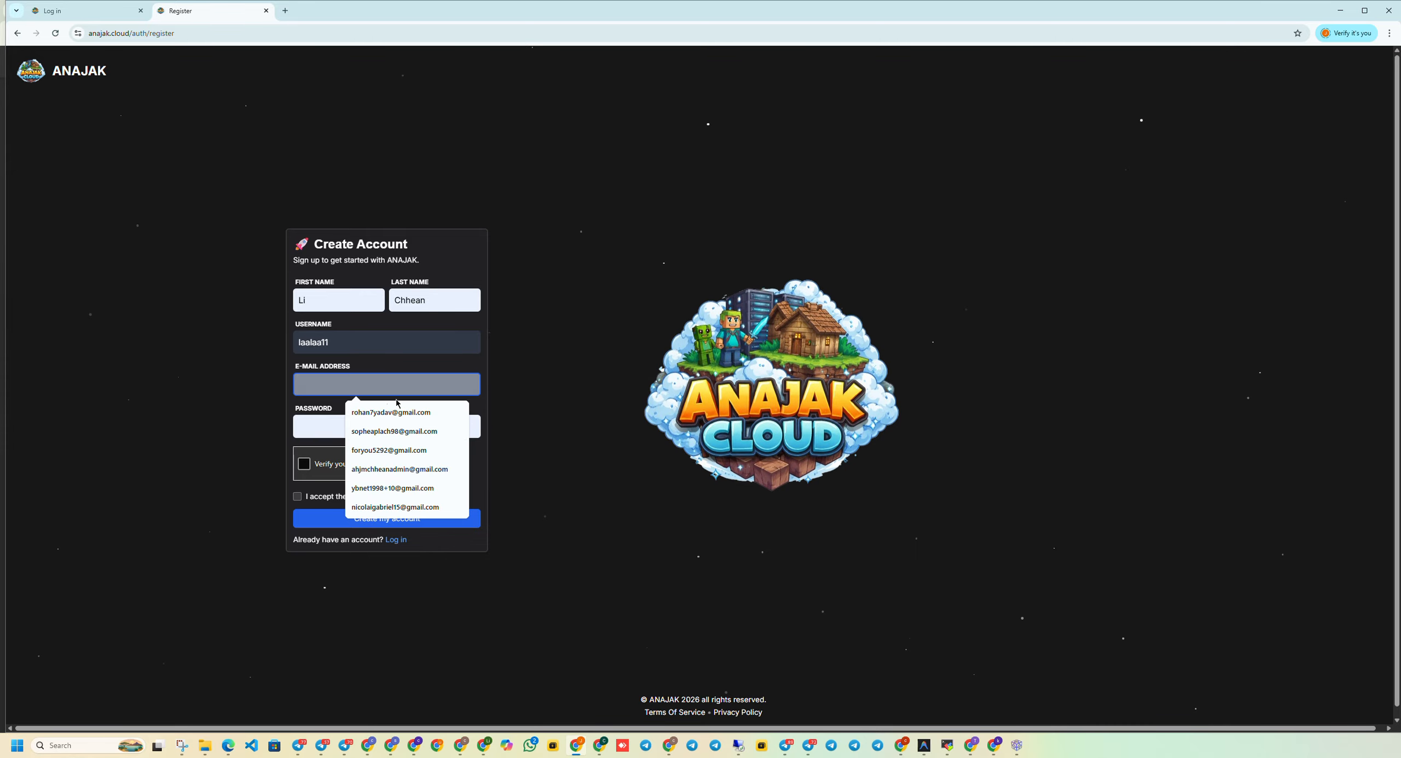
{"action": "left_click", "coordinate": [378, 450]}
{"action": "left_click", "coordinate": [308, 424]}
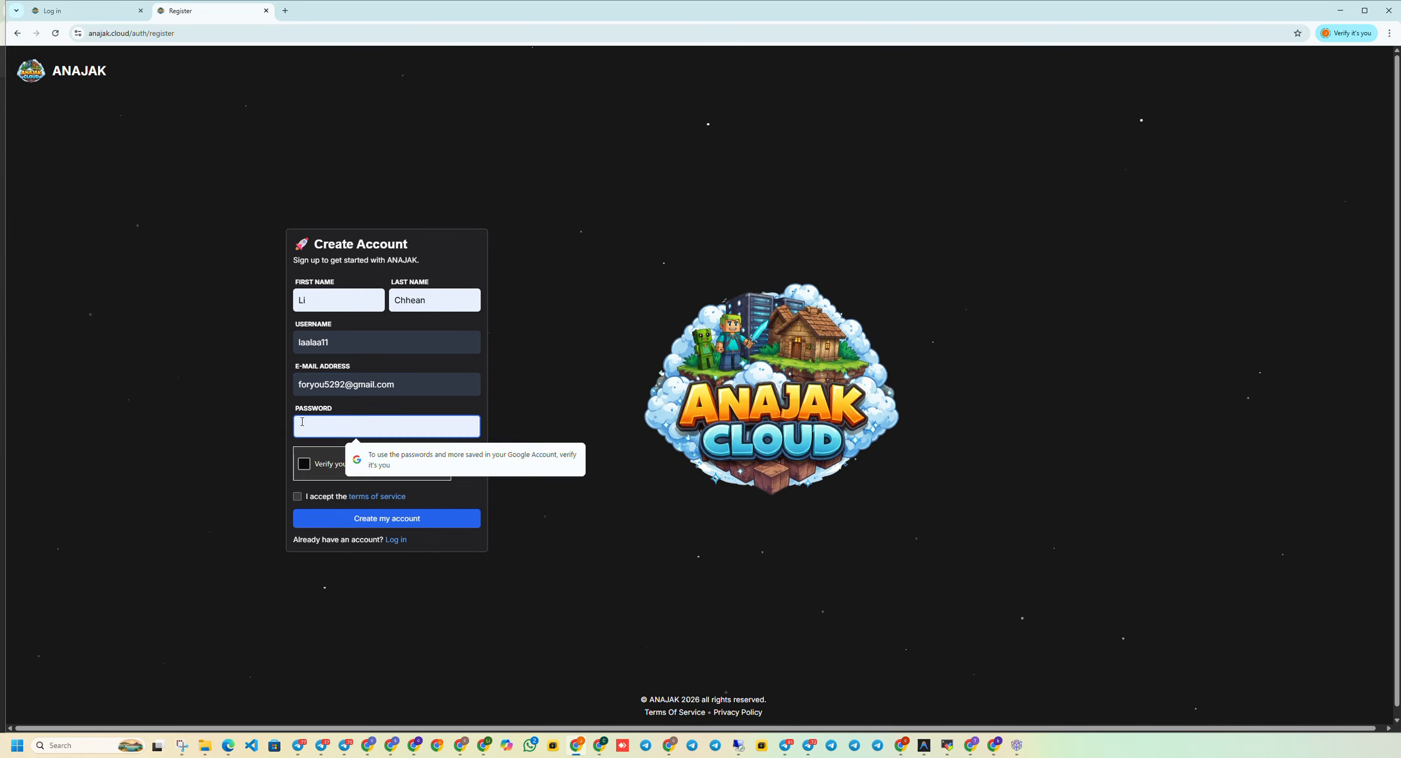
{"action": "type", "text": "••••"}
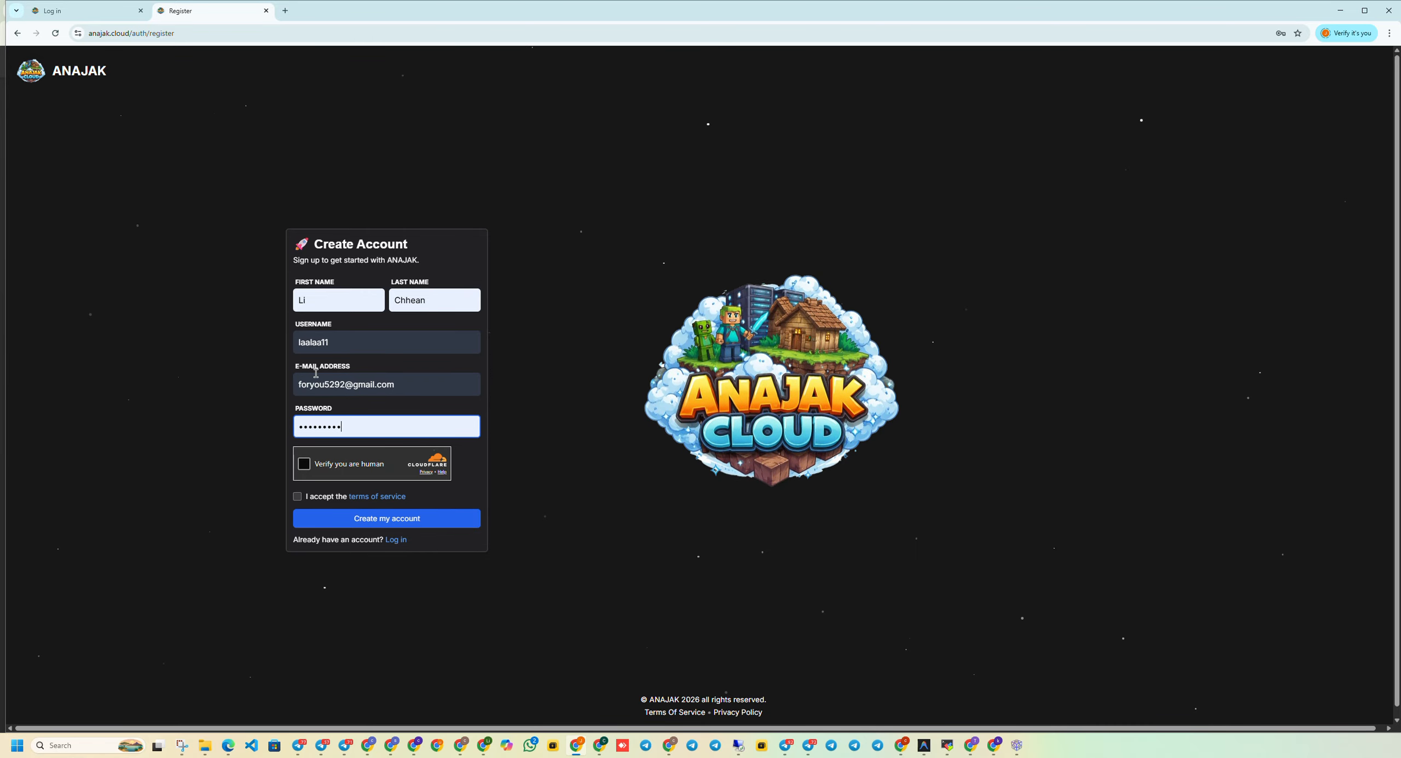
Pass the Cloudflare check, accept the terms, and create the account.
{"action": "left_click", "coordinate": [310, 467]}
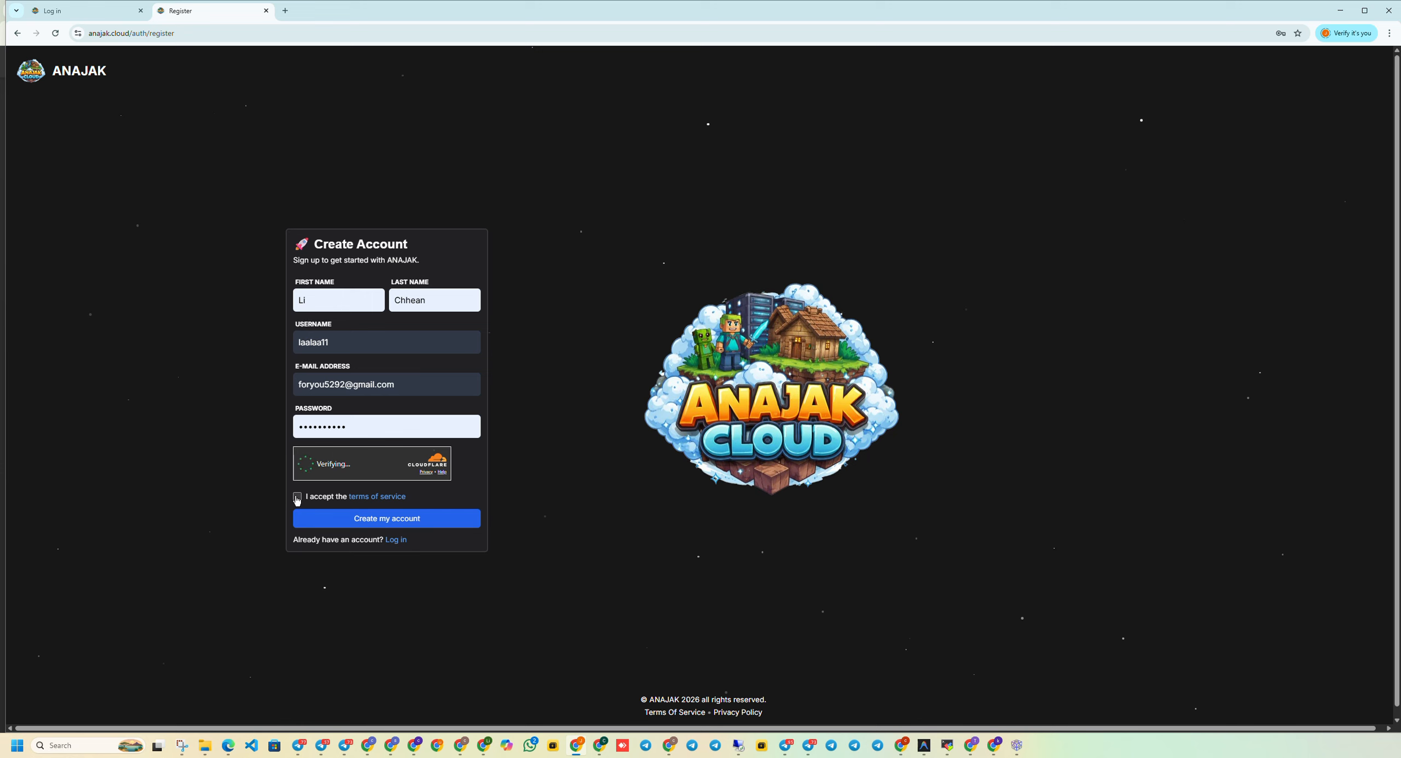
{"action": "left_click", "coordinate": [297, 497]}
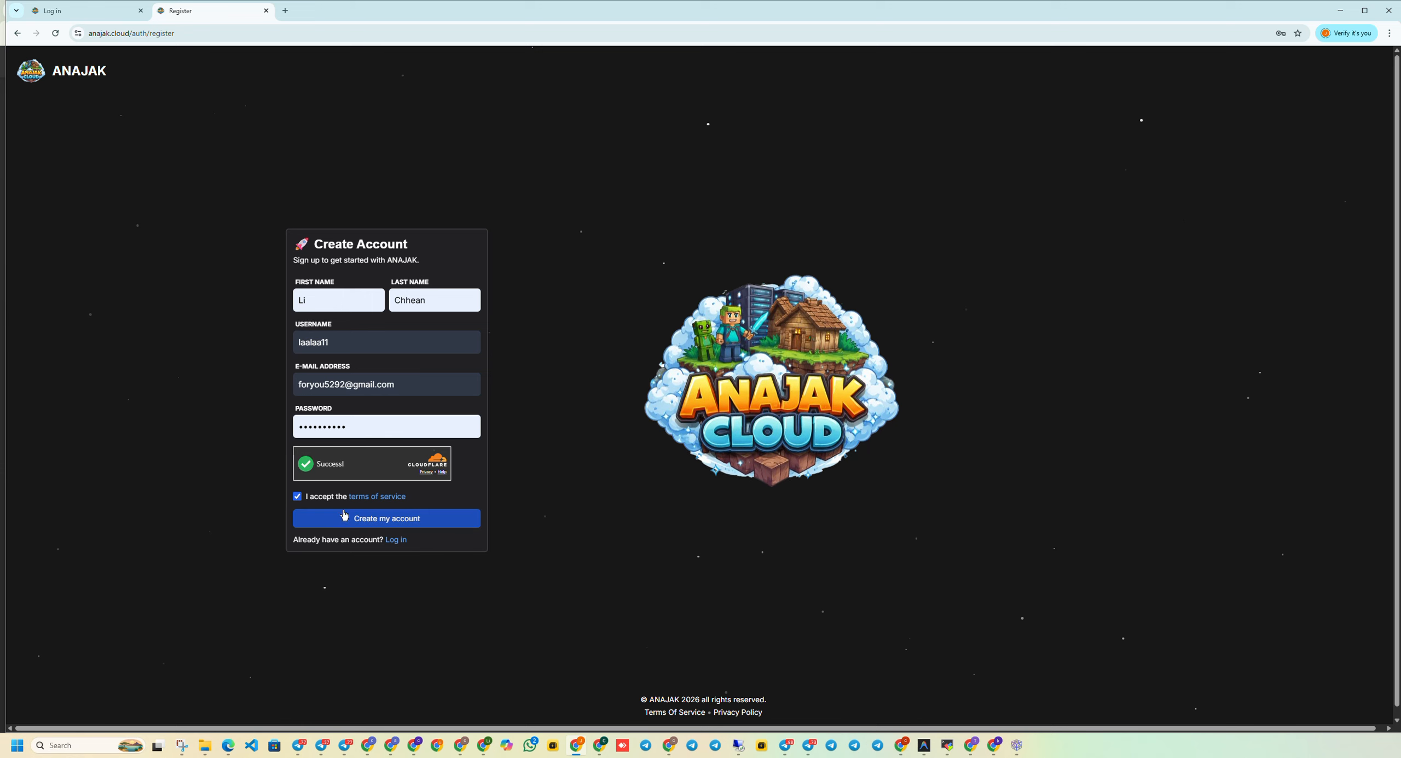
{"action": "left_click", "coordinate": [384, 519]}
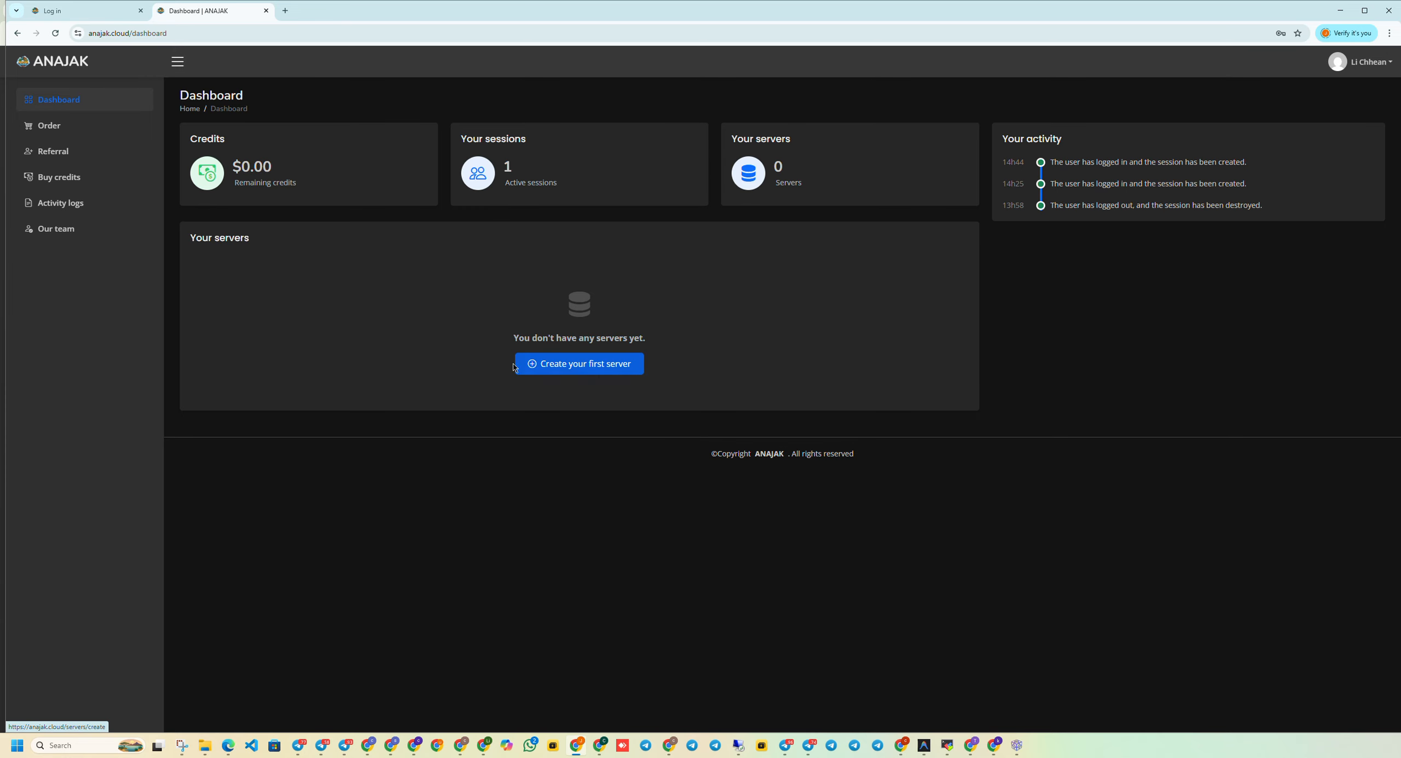
Start a new server and name it 'Test'.
{"action": "left_click", "coordinate": [550, 361]}
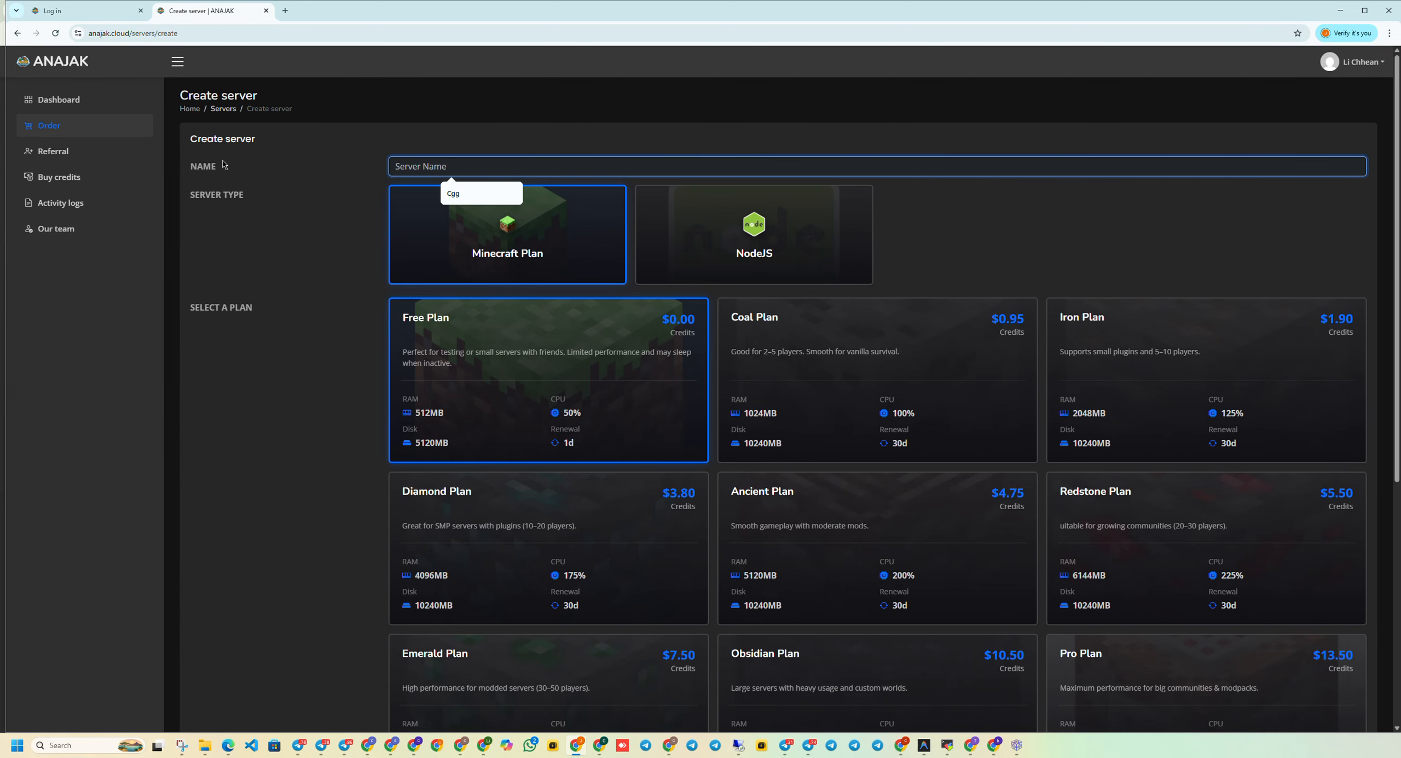
{"action": "type", "text": "Test"}
{"action": "scroll", "coordinate": [478, 431], "scroll_direction": "down", "scroll_amount": 1}
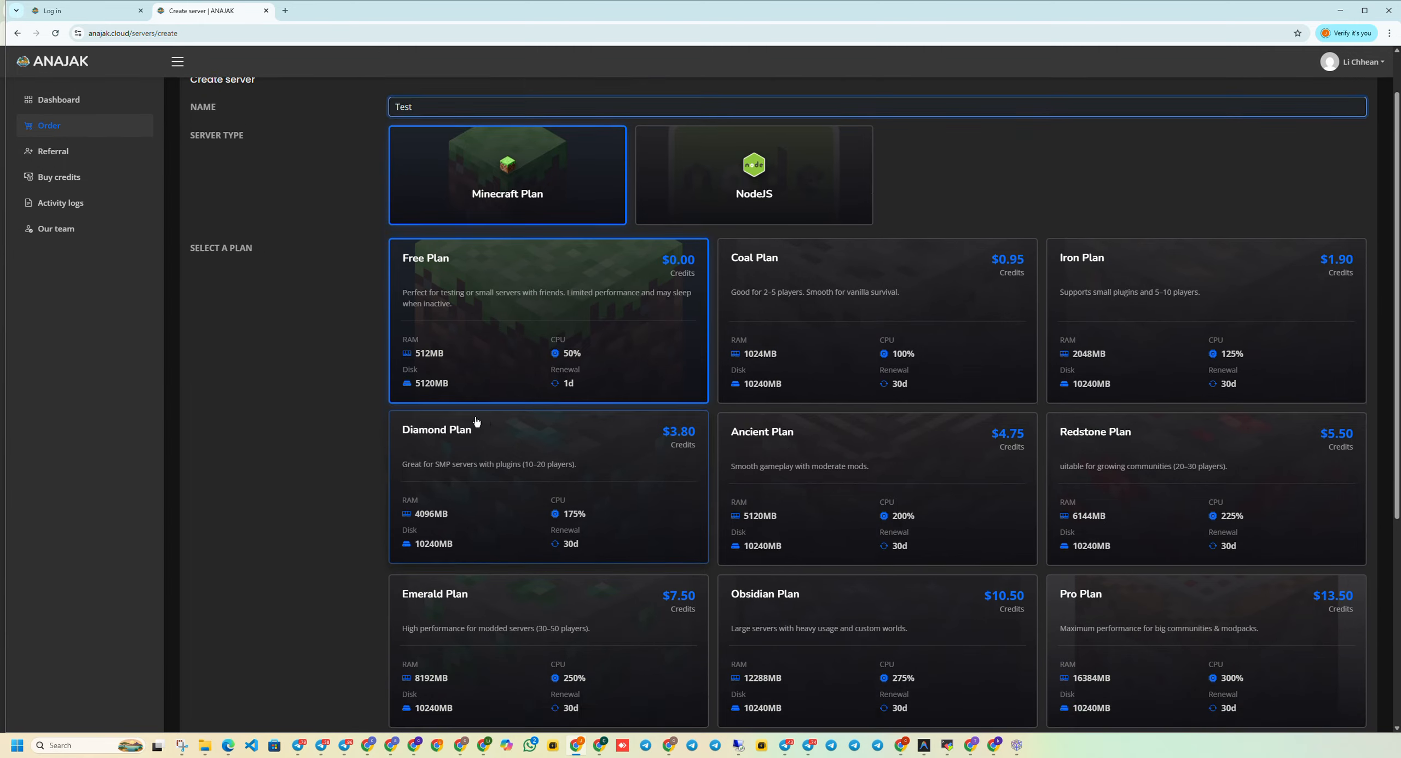
{"action": "scroll", "coordinate": [369, 302], "scroll_direction": "down", "scroll_amount": 2}
{"action": "scroll", "coordinate": [484, 359], "scroll_direction": "up", "scroll_amount": 2}
Choose the Free Plan for the Minecraft server and submit it for creation.
{"action": "left_click", "coordinate": [408, 254]}
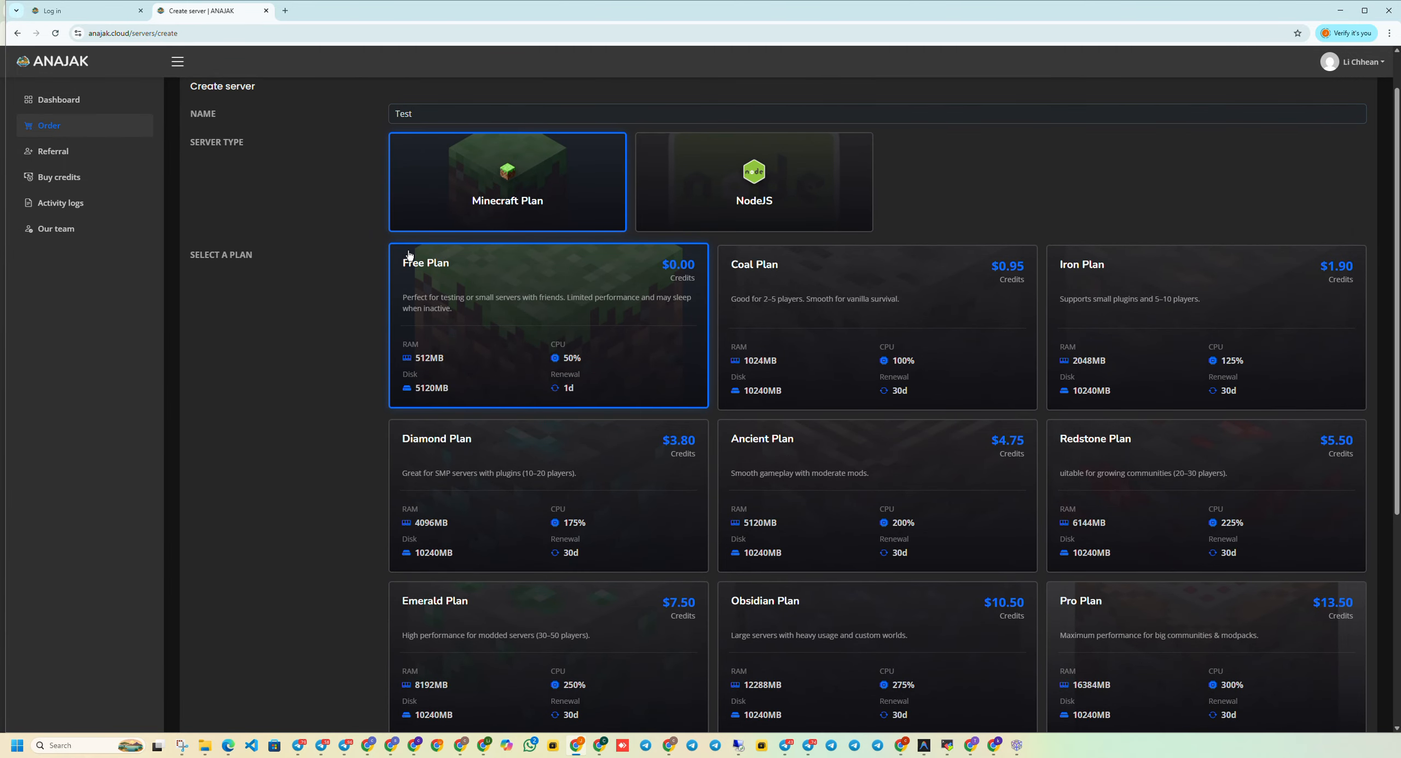
{"action": "left_click_drag", "start_coordinate": [549, 372], "coordinate": [620, 389]}
{"action": "left_click", "coordinate": [521, 375]}
{"action": "scroll", "coordinate": [425, 440], "scroll_direction": "down", "scroll_amount": 5}
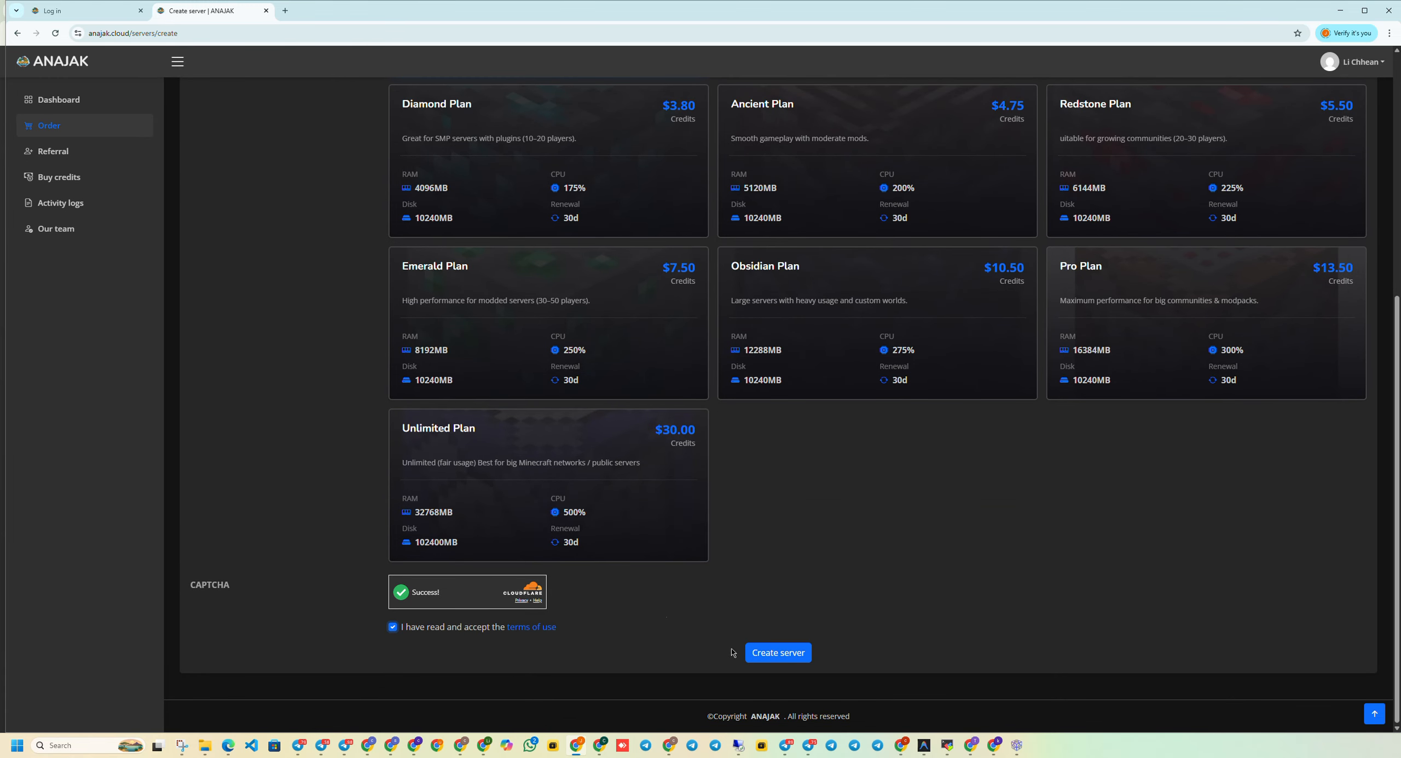
{"action": "left_click", "coordinate": [769, 655]}
{"action": "scroll", "coordinate": [651, 314], "scroll_direction": "up", "scroll_amount": 4}
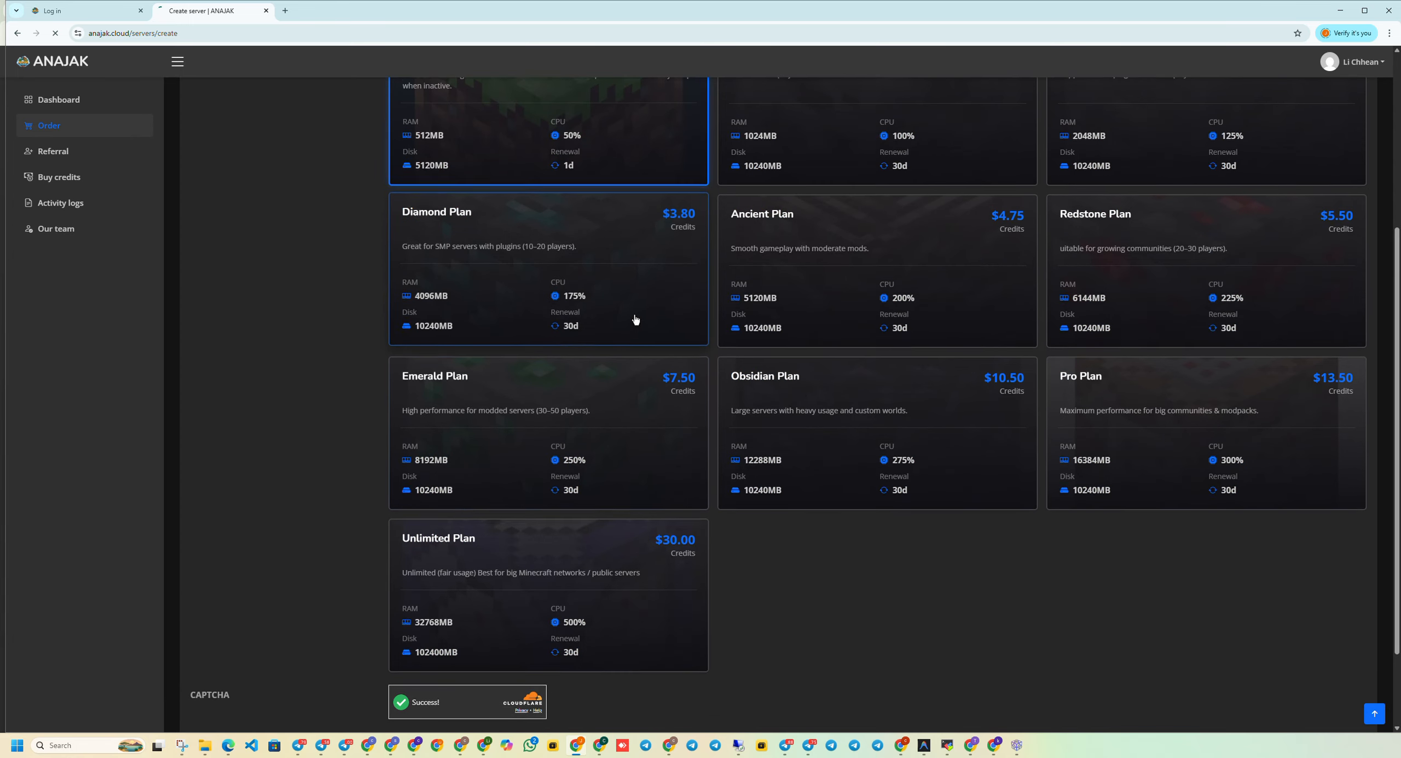
{"action": "scroll", "coordinate": [508, 383], "scroll_direction": "down", "scroll_amount": 4}
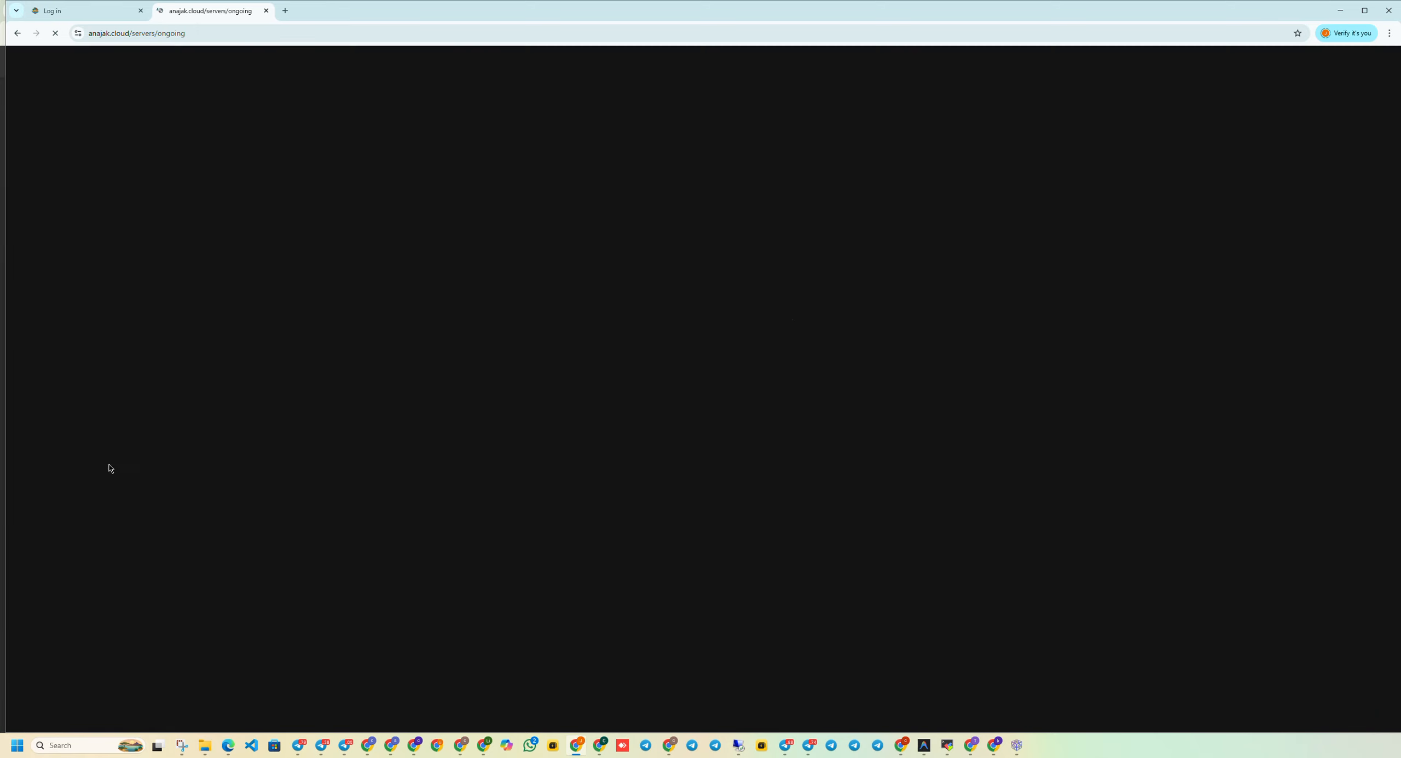
From the Test server's Panel & Teams details, auto-login to its game panel.
{"action": "left_click_drag", "start_coordinate": [664, 197], "coordinate": [810, 257]}
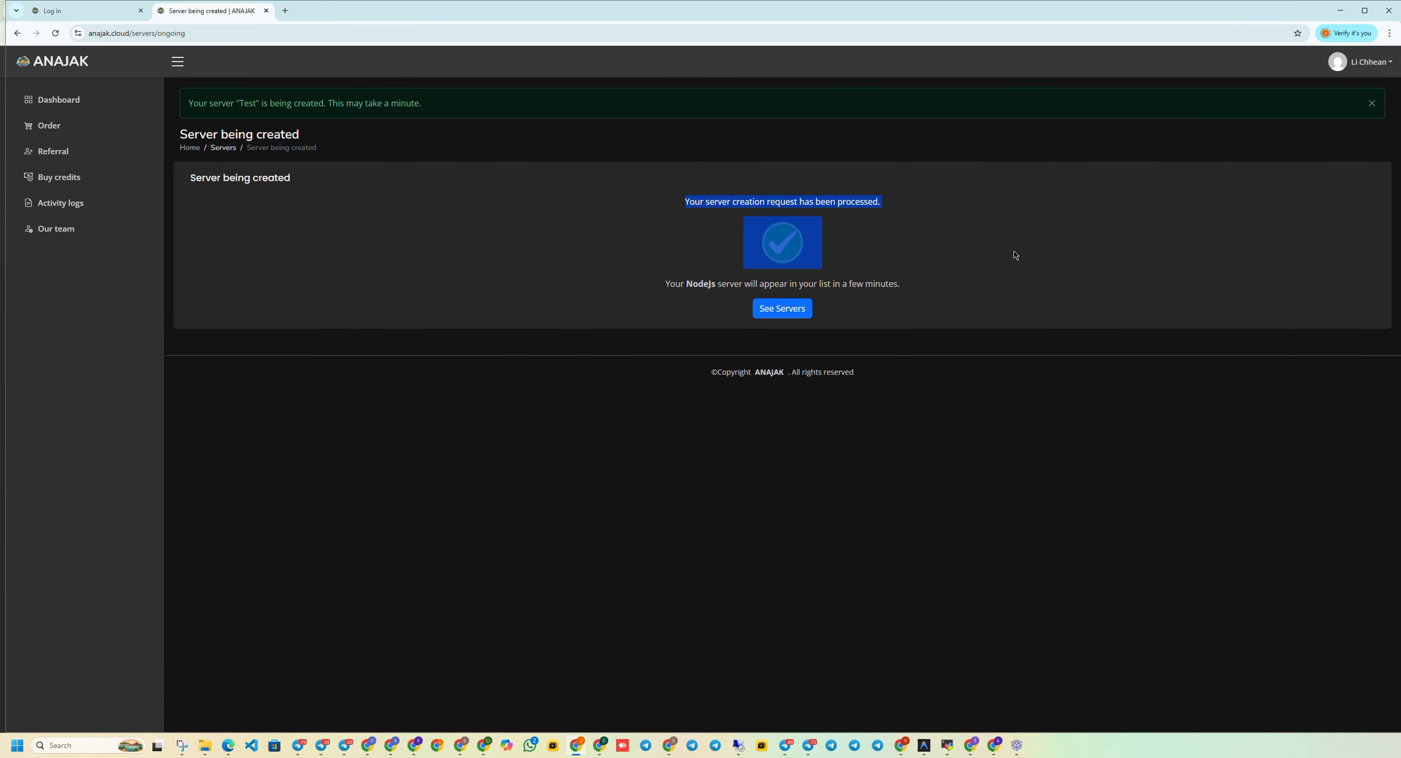
{"action": "left_click", "coordinate": [923, 288]}
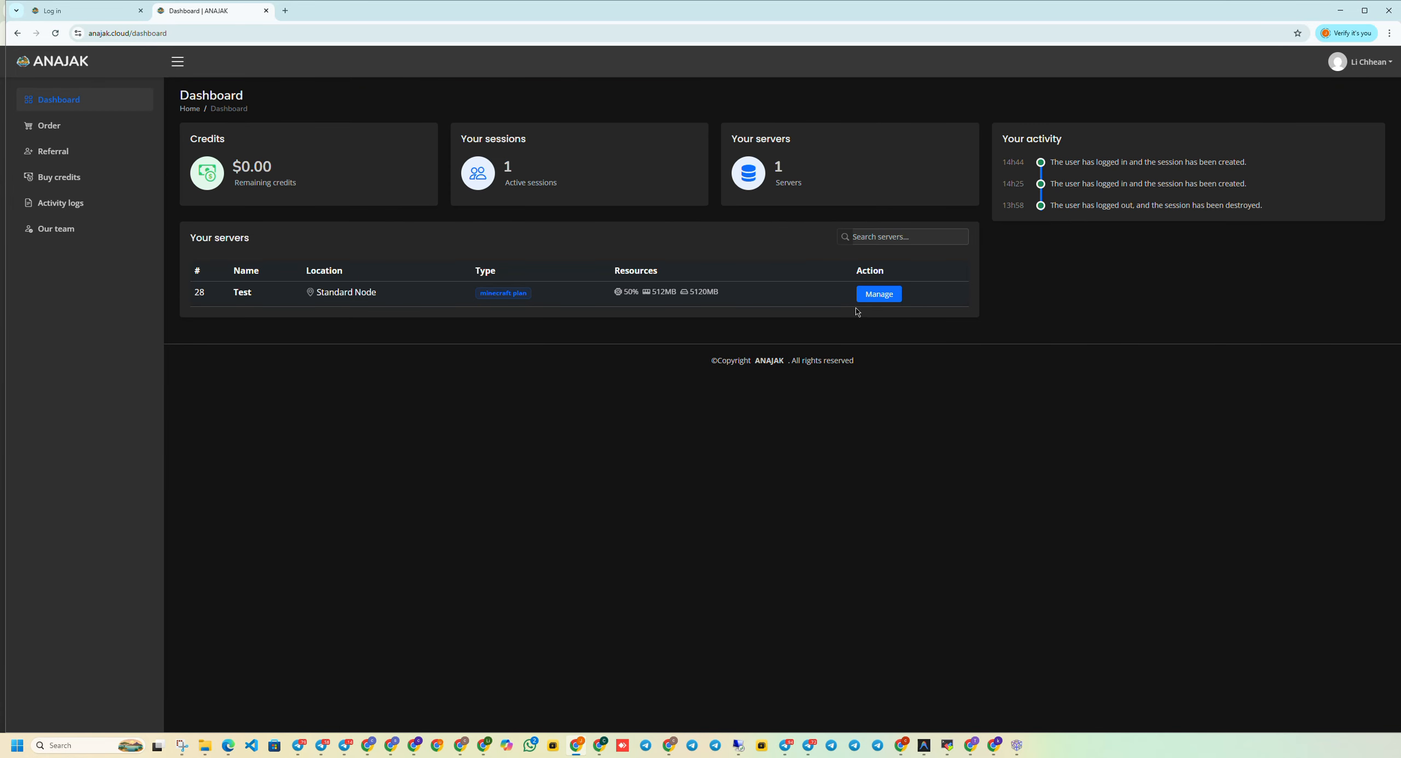
{"action": "left_click", "coordinate": [874, 295]}
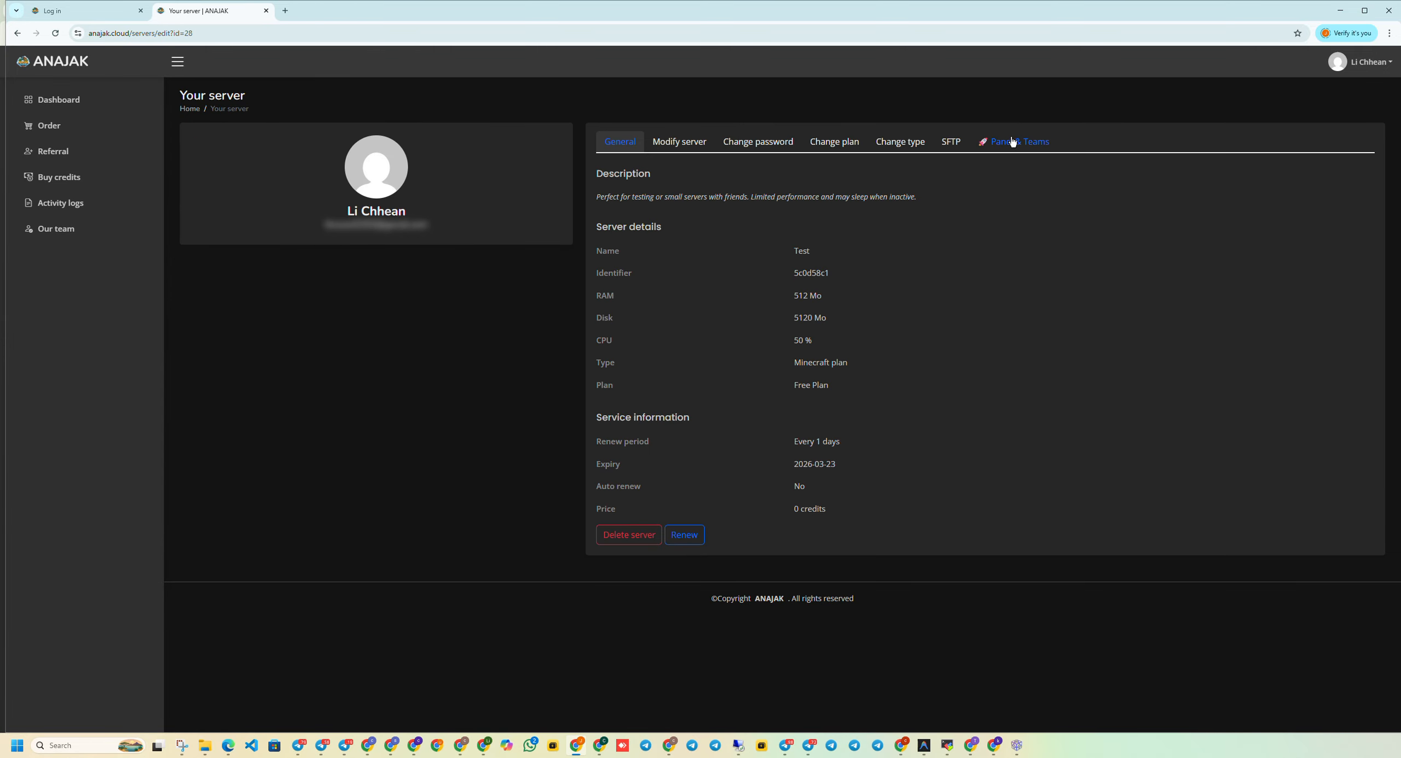
{"action": "left_click", "coordinate": [1012, 141]}
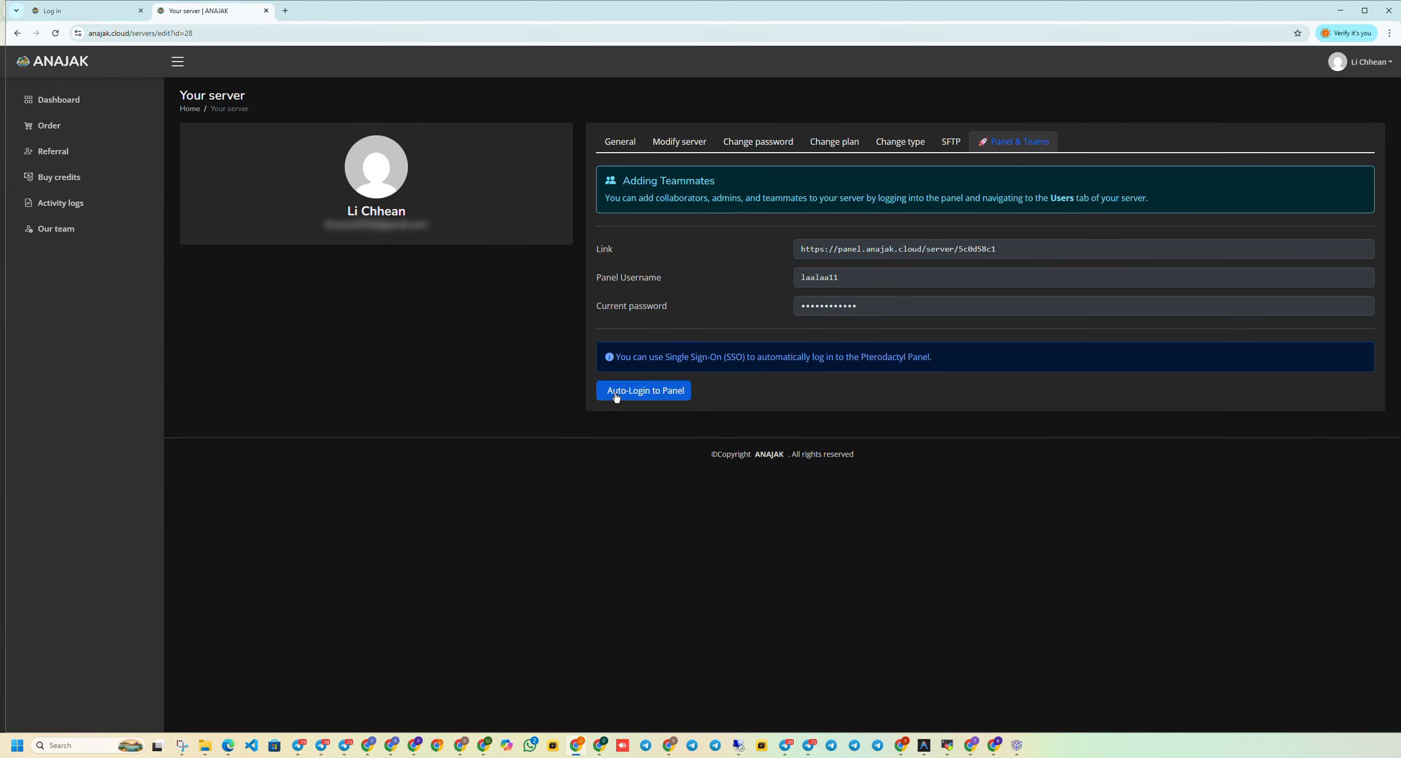
{"action": "left_click", "coordinate": [634, 394]}
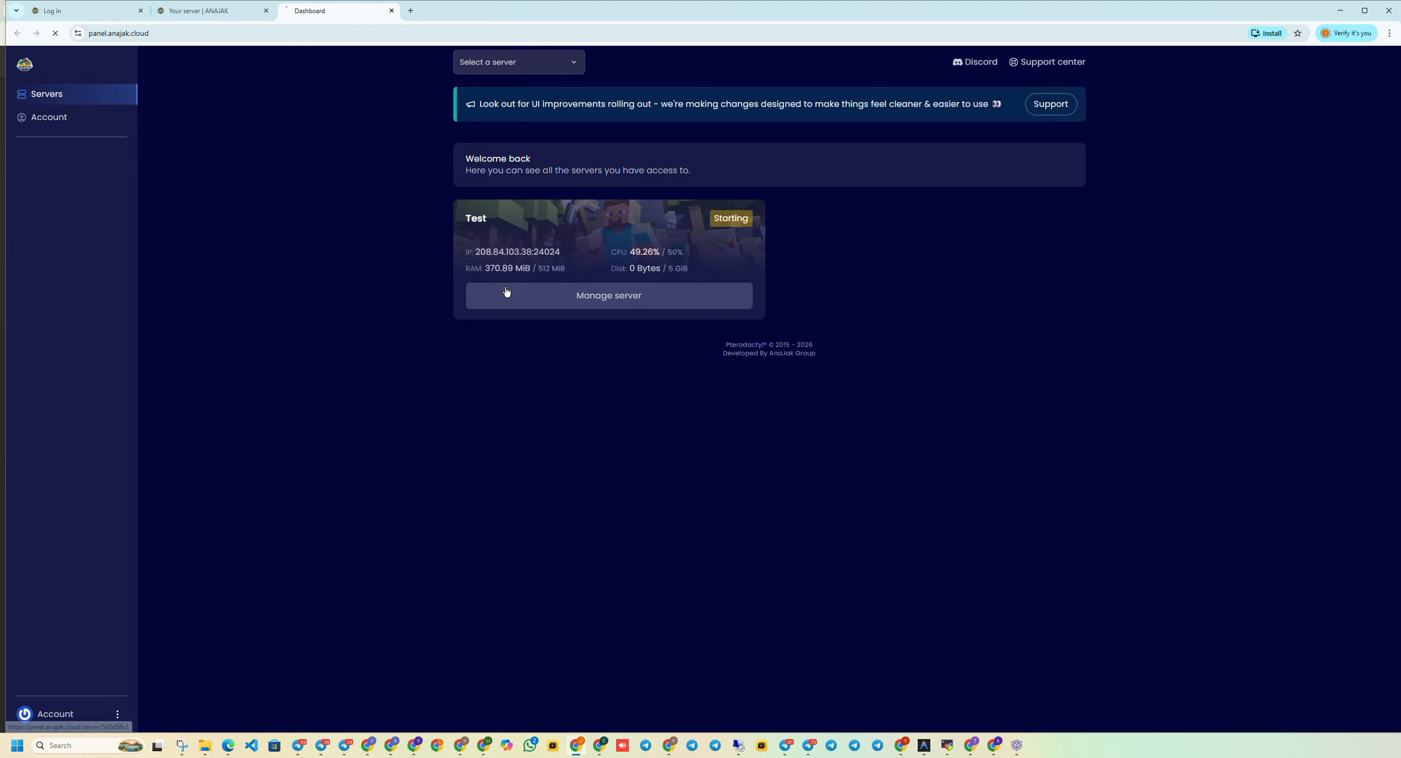
Open the Test server's dashboard and view its Console log.
{"action": "left_click", "coordinate": [506, 293]}
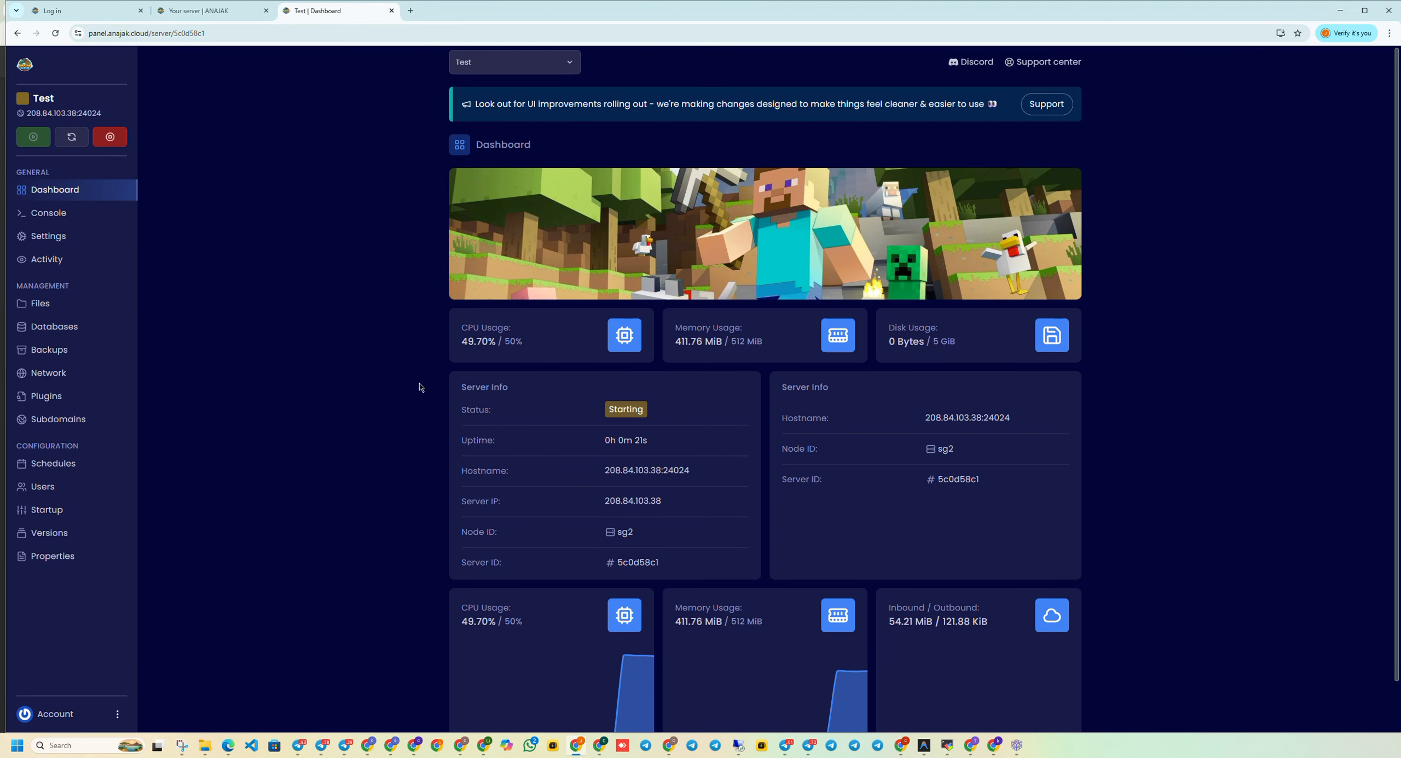
{"action": "left_click", "coordinate": [52, 214]}
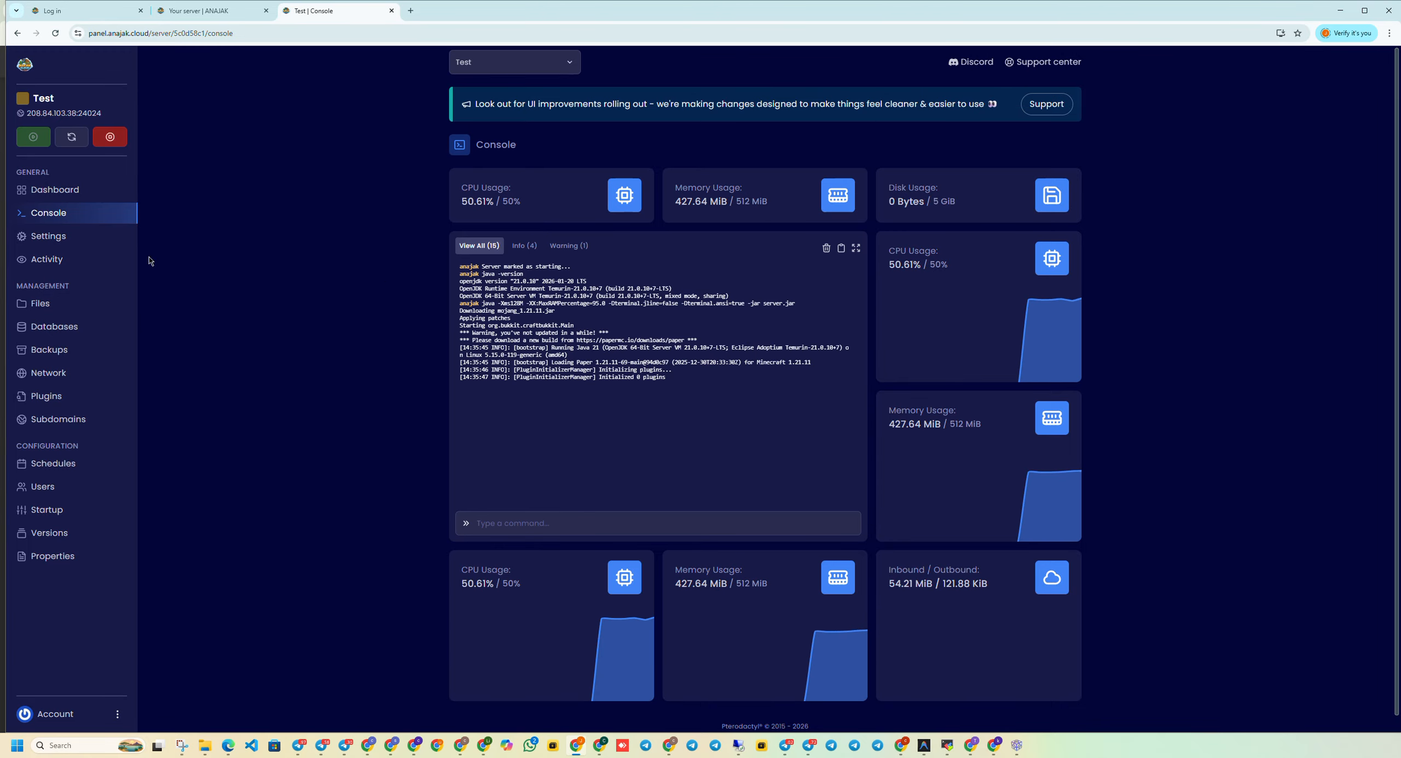
{"action": "scroll", "coordinate": [647, 425], "scroll_direction": "down", "scroll_amount": 1}
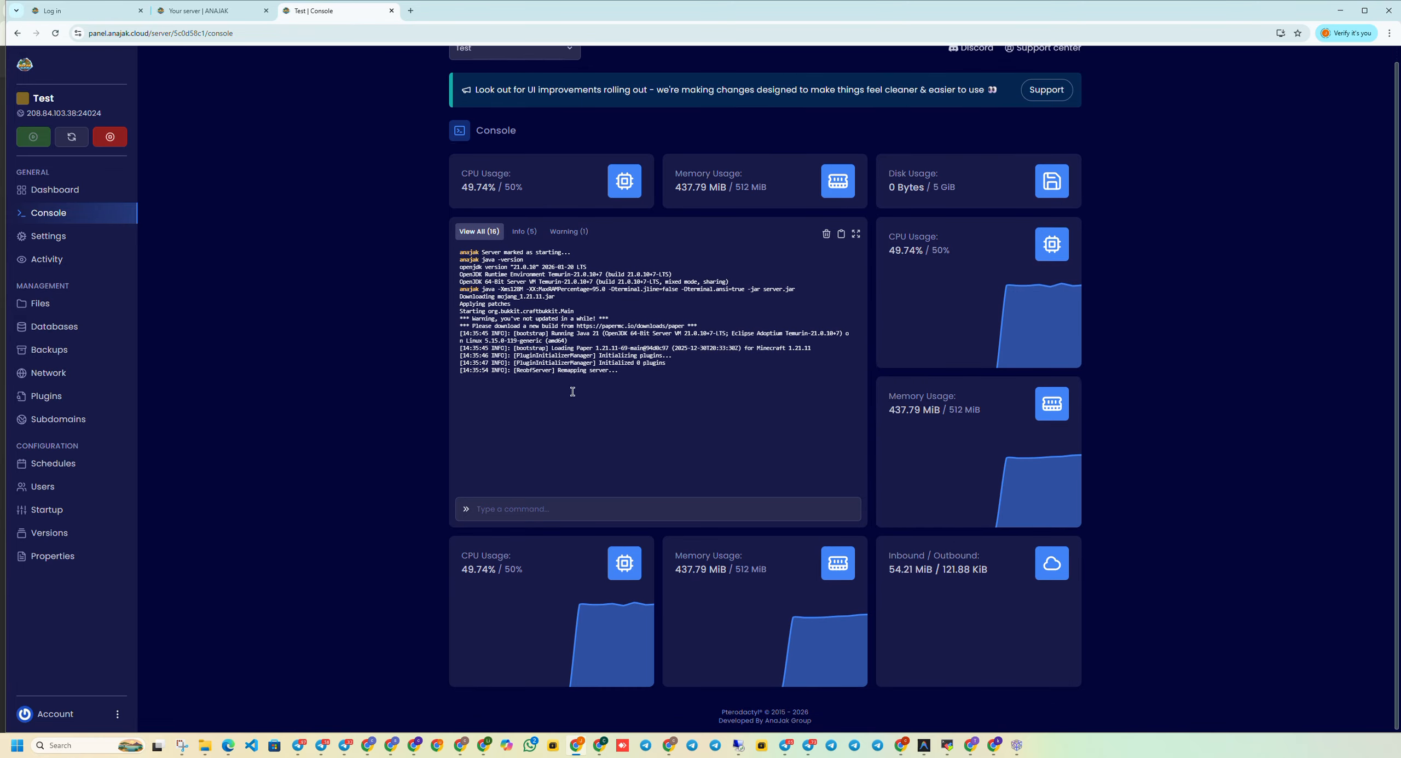
{"action": "scroll", "coordinate": [602, 405], "scroll_direction": "up", "scroll_amount": 1}
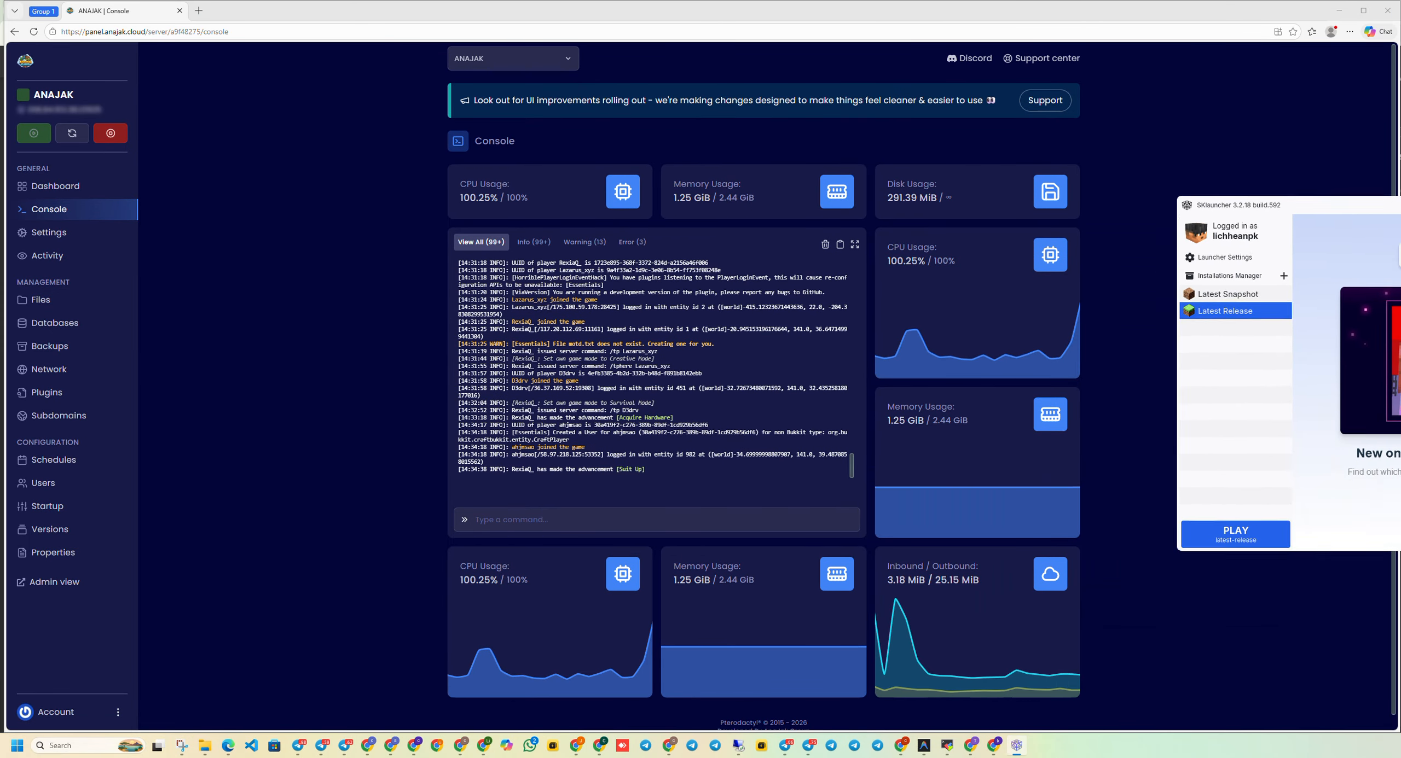
Center the SKlauncher window and play the Latest Release of Minecraft.
{"action": "left_click_drag", "start_coordinate": [1390, 205], "coordinate": [985, 189]}
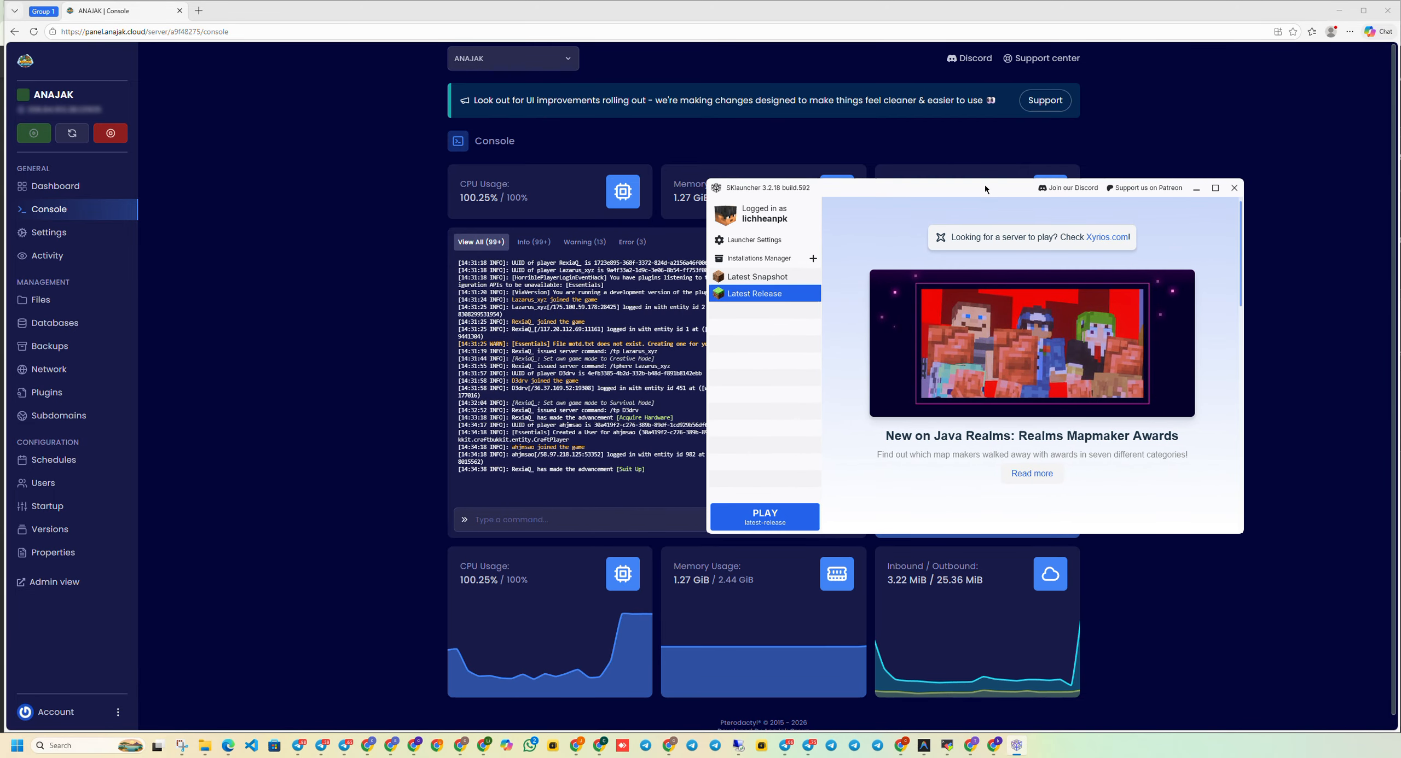
{"action": "left_click", "coordinate": [768, 520]}
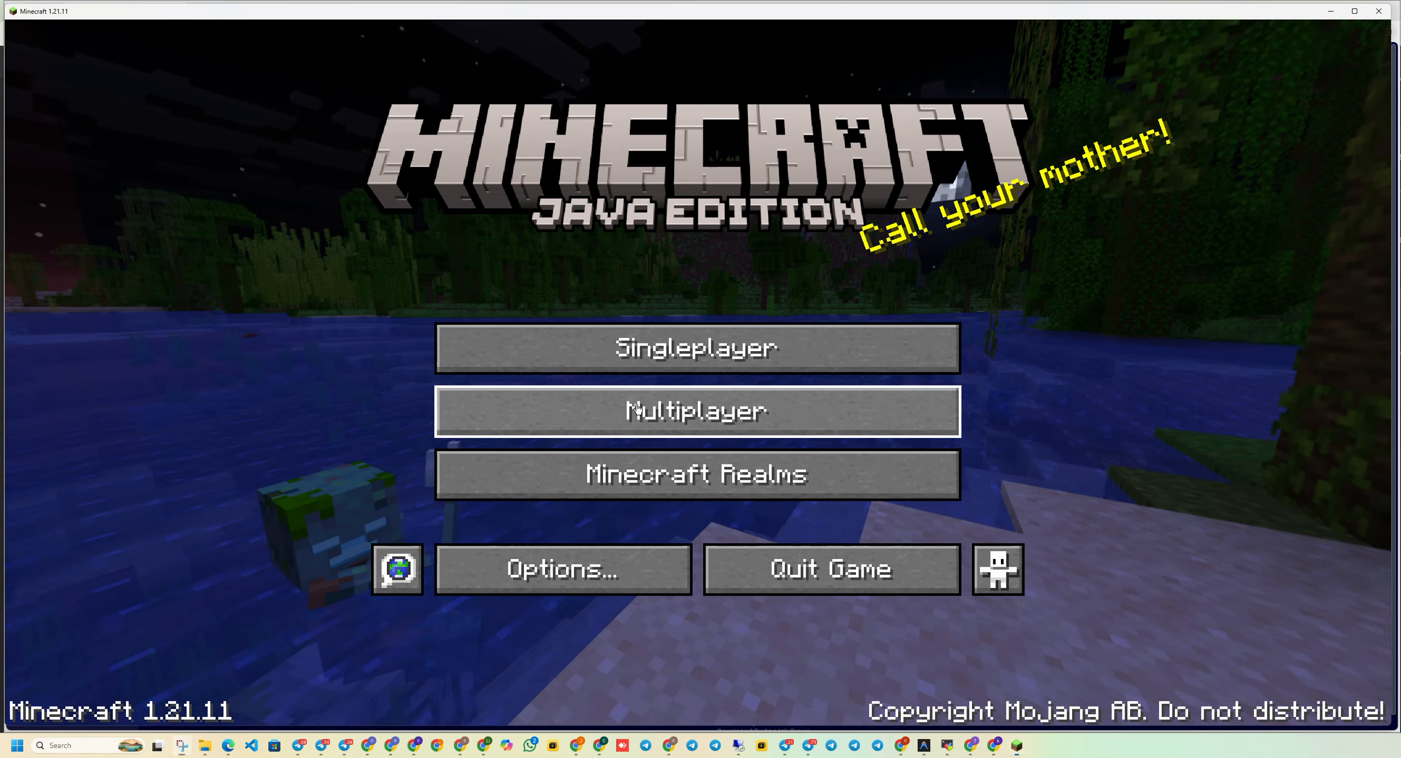
Open Multiplayer and copy the Test server's address from the browser panel.
{"action": "left_click", "coordinate": [445, 410]}
{"action": "left_click", "coordinate": [234, 744]}
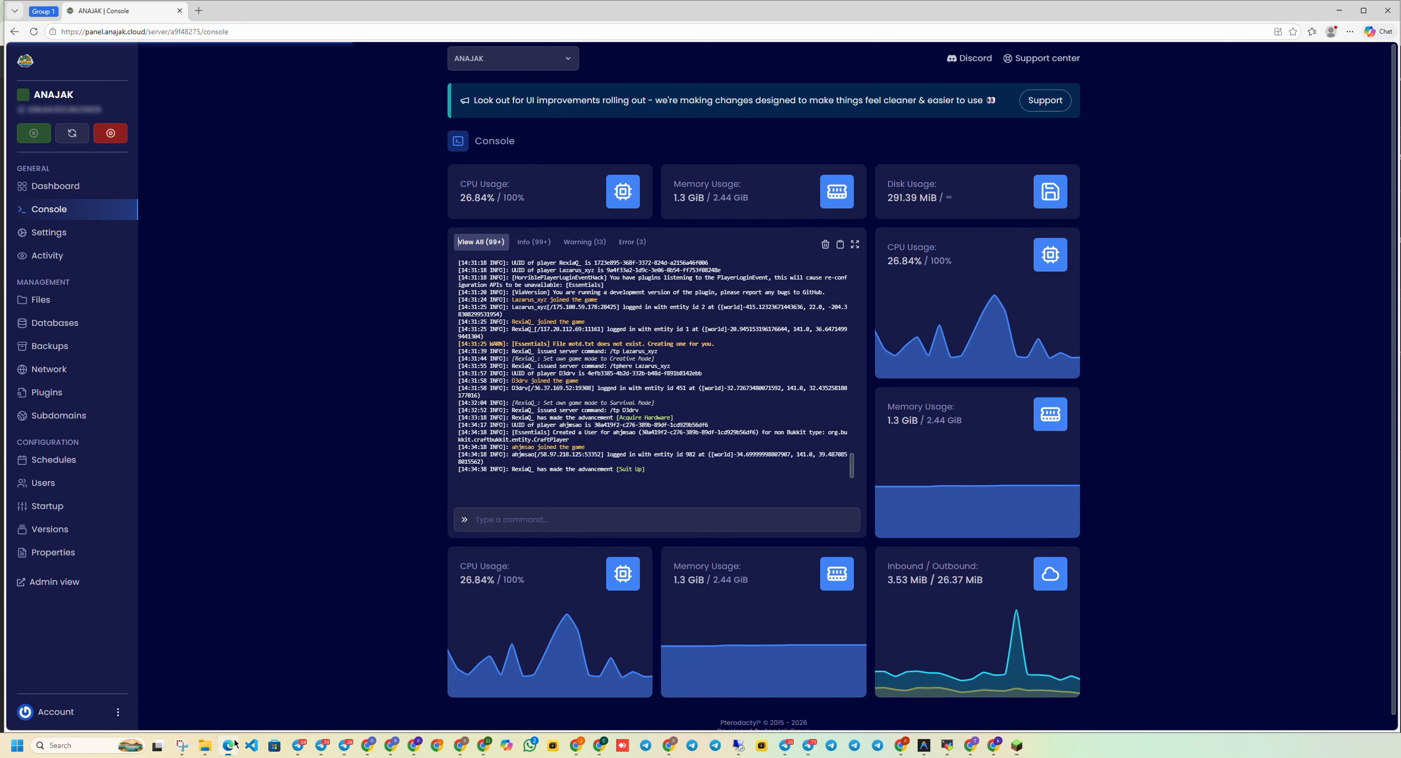
{"action": "left_click", "coordinate": [70, 110]}
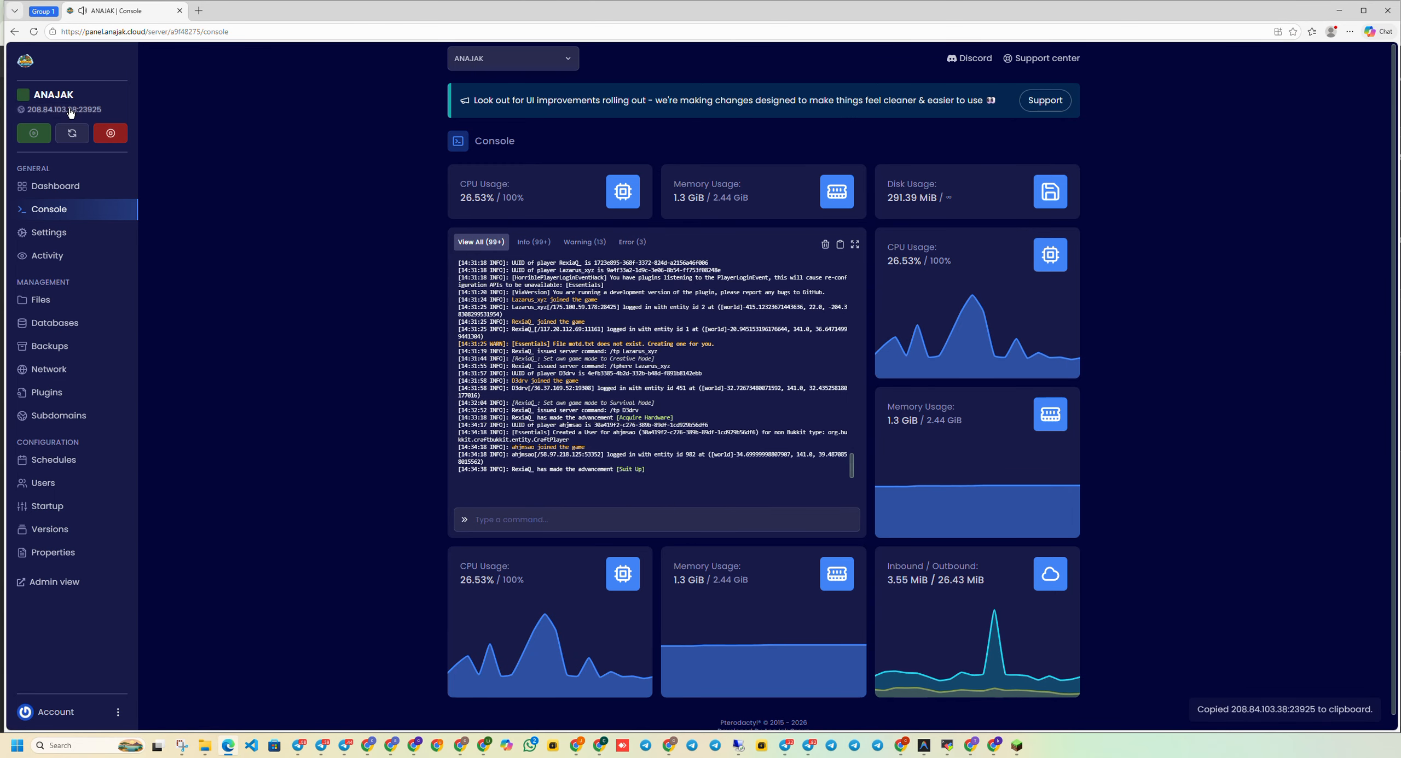
{"action": "left_click", "coordinate": [1016, 745]}
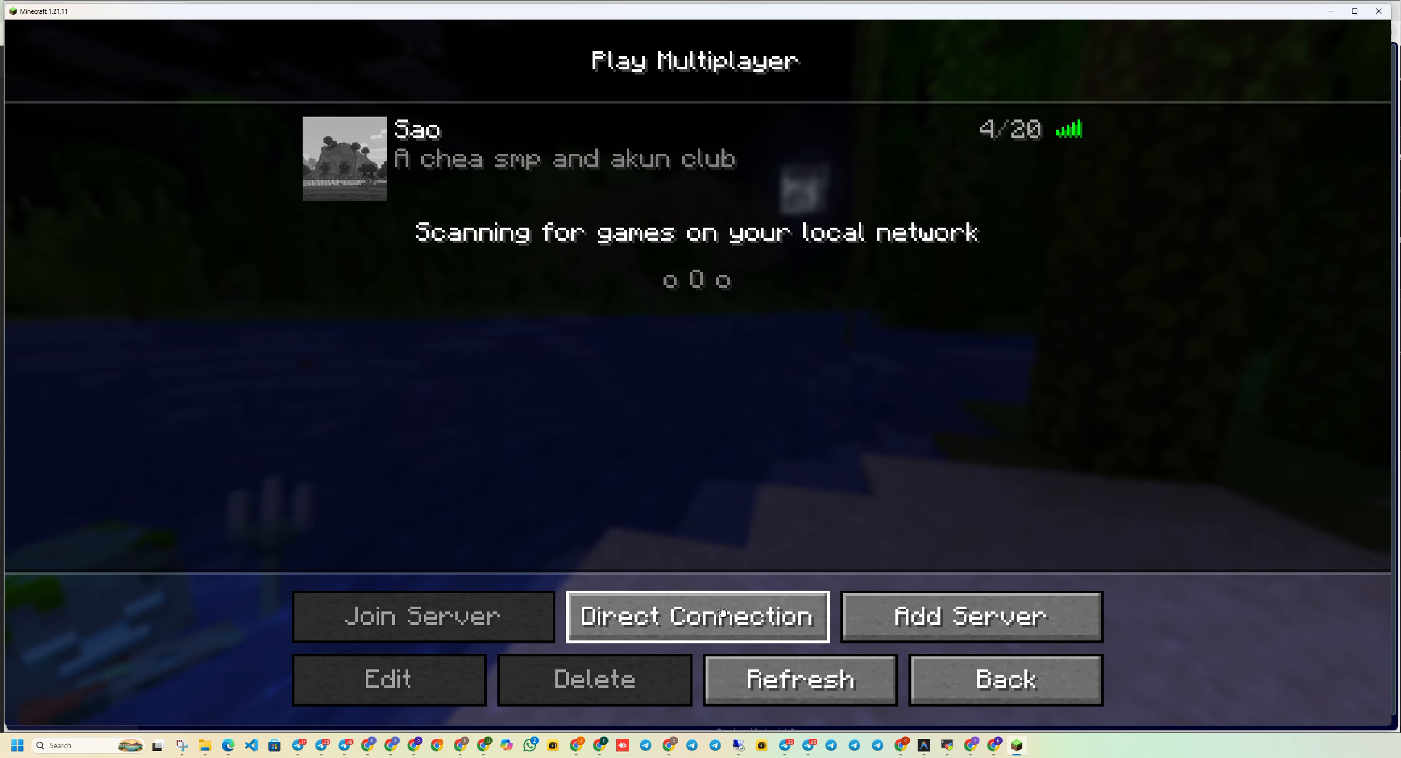
Add a server entry 'Test' with the pasted address 208.84.103.38:23925 and select it.
{"action": "left_click", "coordinate": [920, 604]}
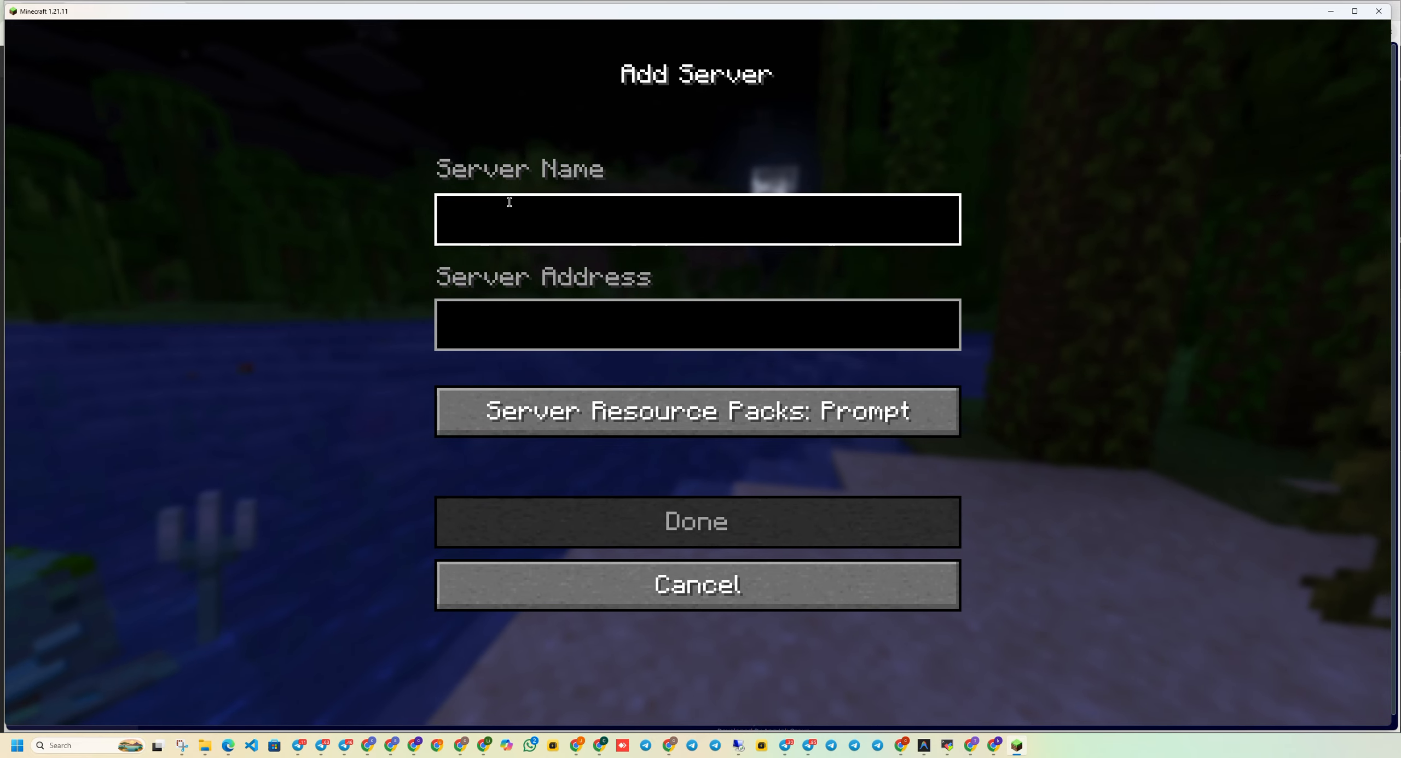
{"action": "type", "text": "Test"}
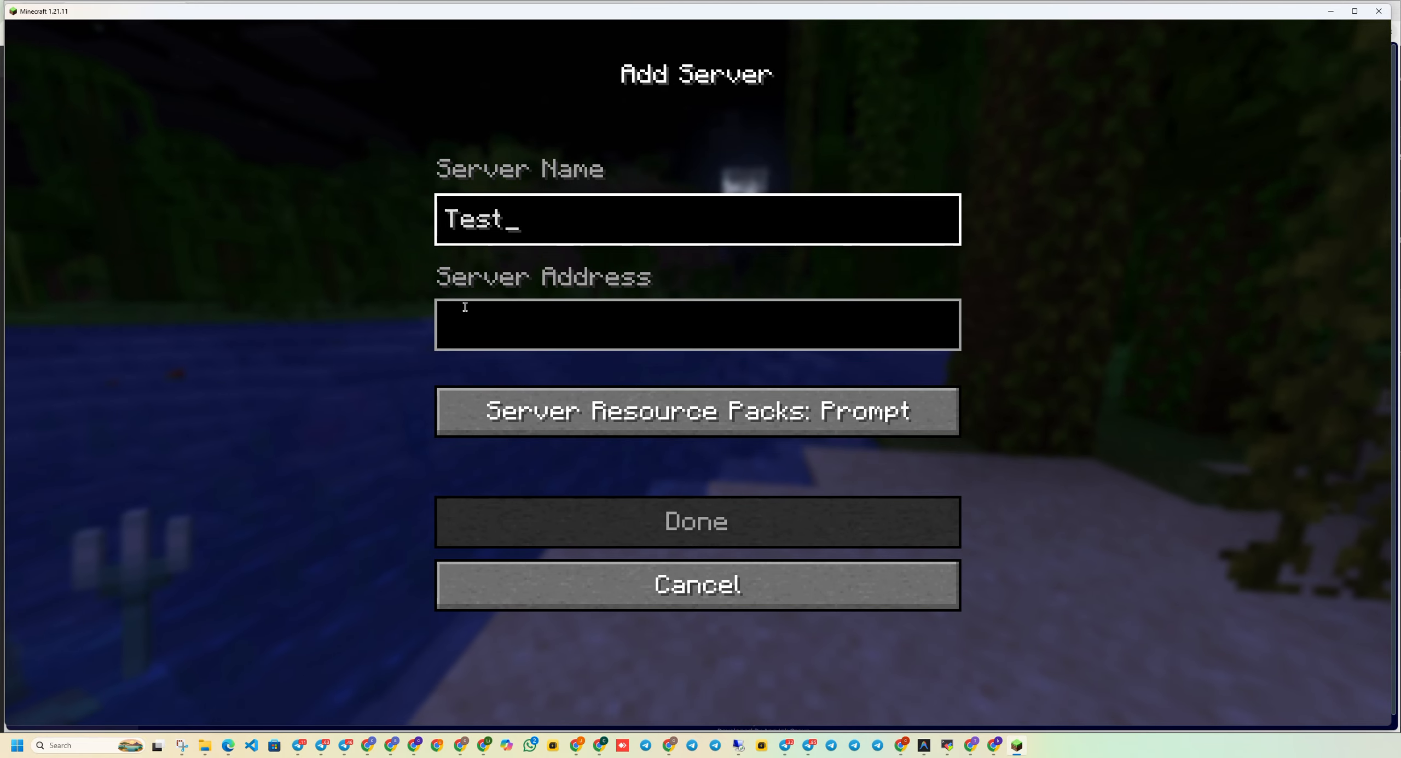
{"action": "left_click", "coordinate": [469, 312]}
{"action": "key", "text": "ctrl+v"}
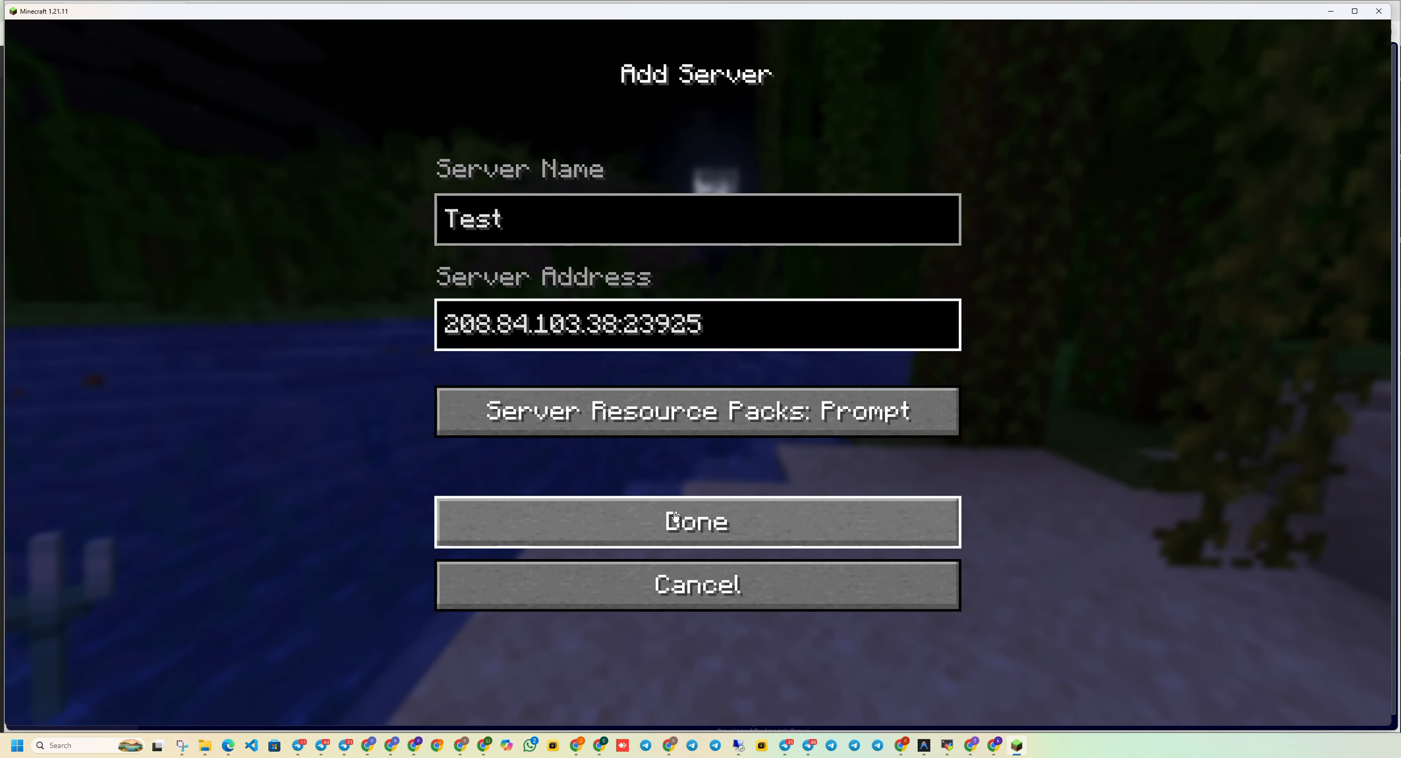
{"action": "left_click", "coordinate": [455, 523]}
{"action": "left_click", "coordinate": [438, 236]}
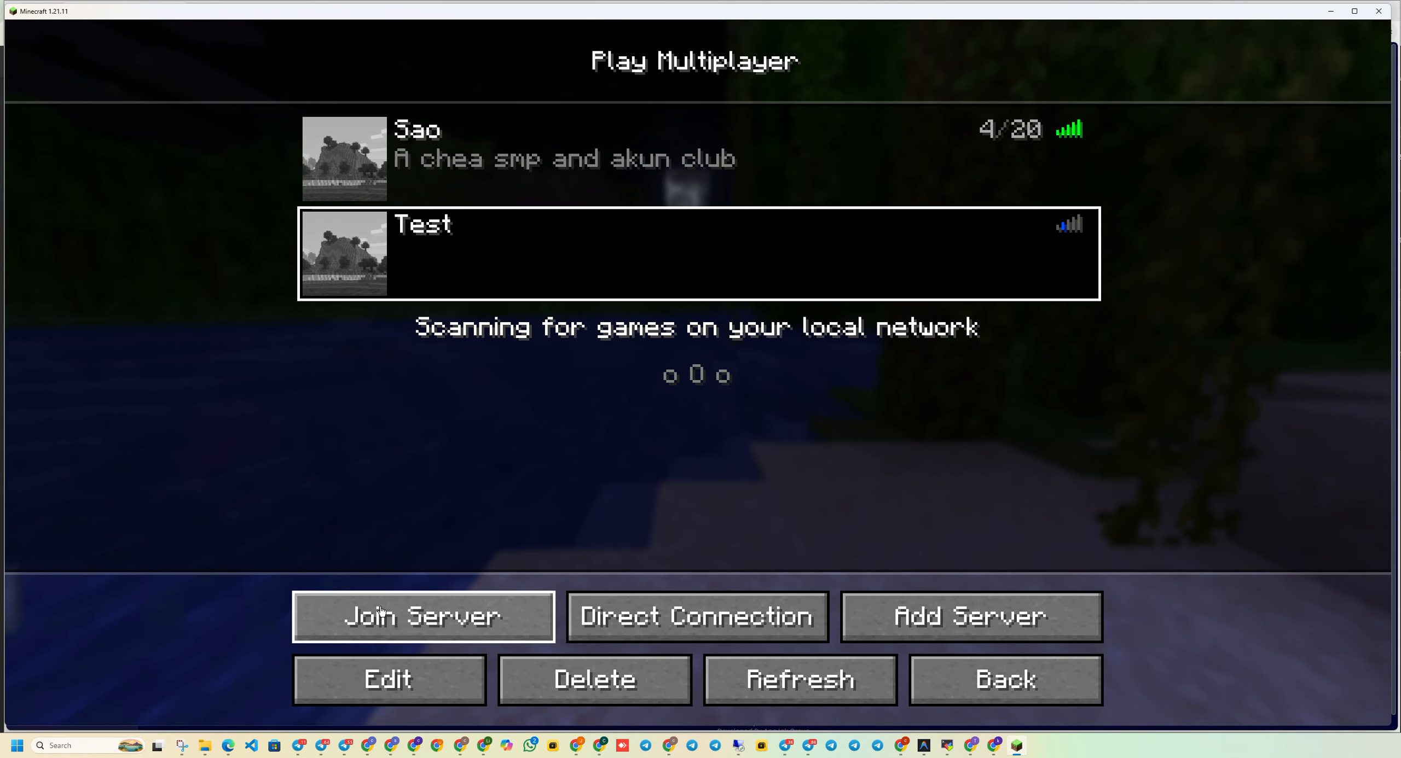
Join the Test server and return from the Game Menu into the world.
{"action": "left_click", "coordinate": [423, 617]}
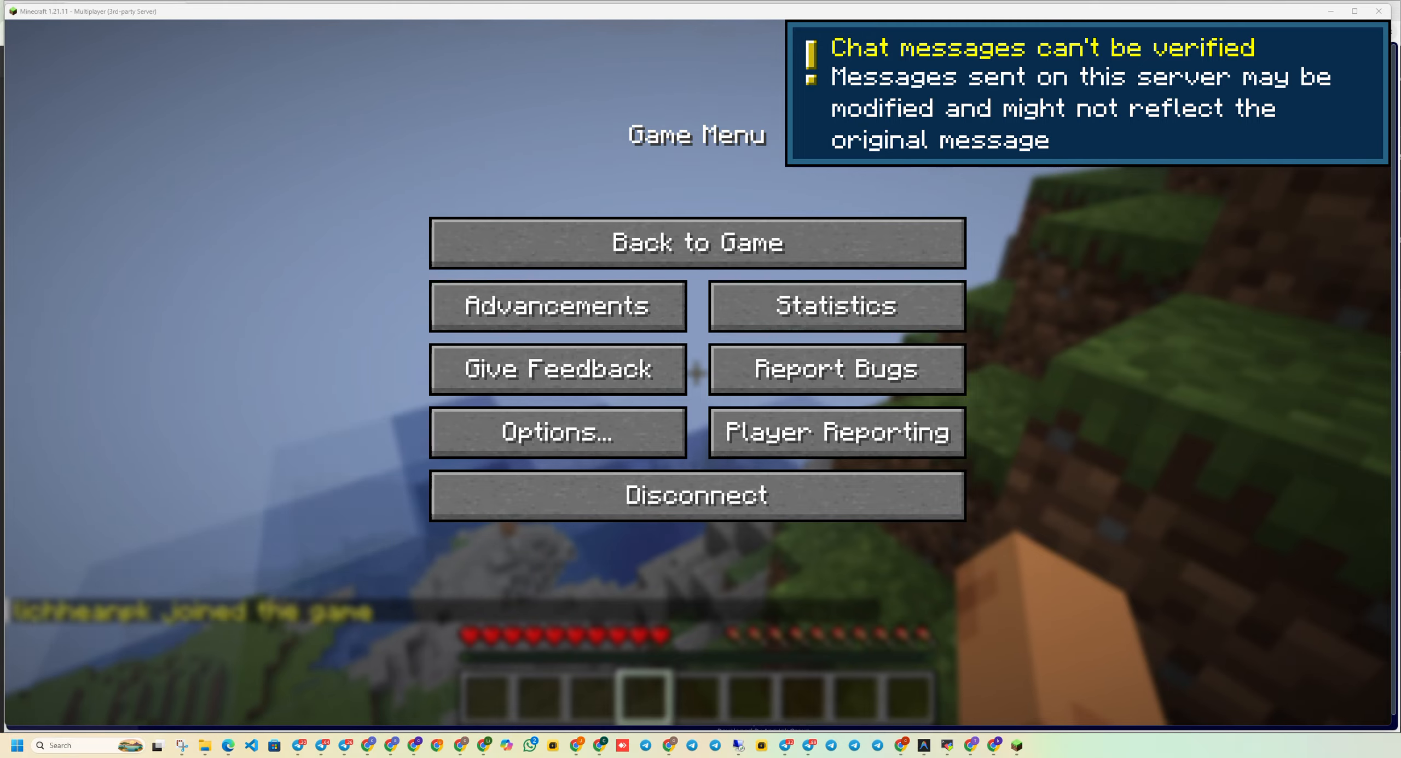
{"action": "left_click", "coordinate": [624, 243]}
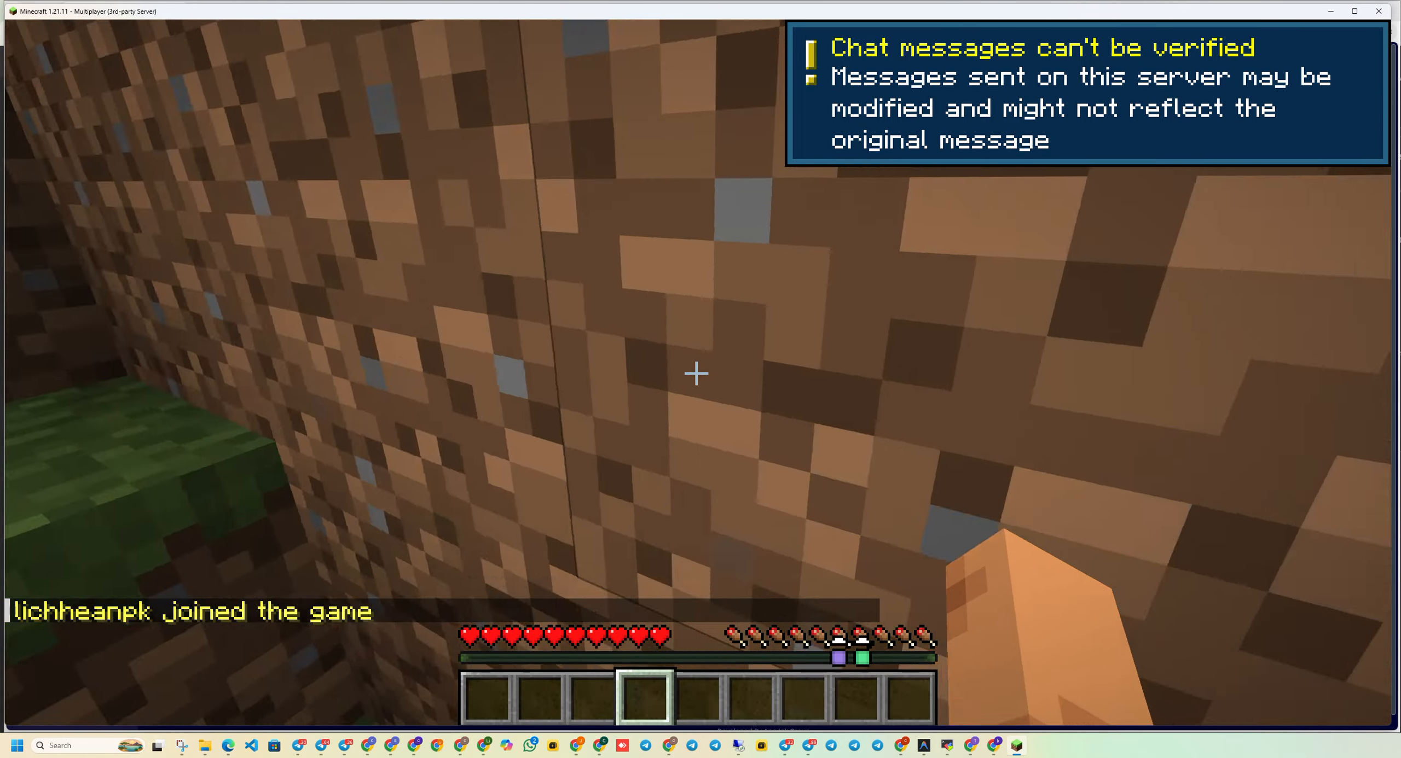
{"action": "scroll", "coordinate": [696, 374], "scroll_direction": "down", "scroll_amount": 2}
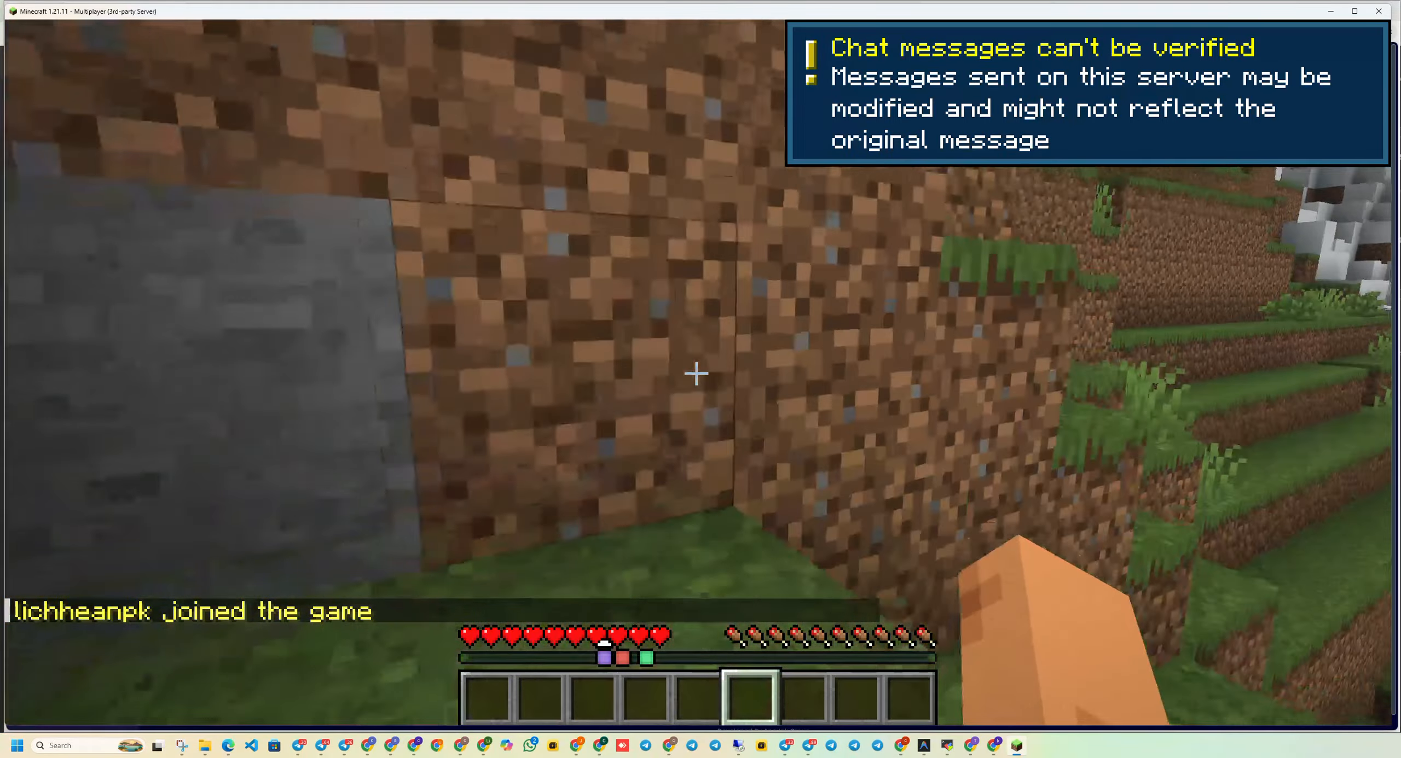